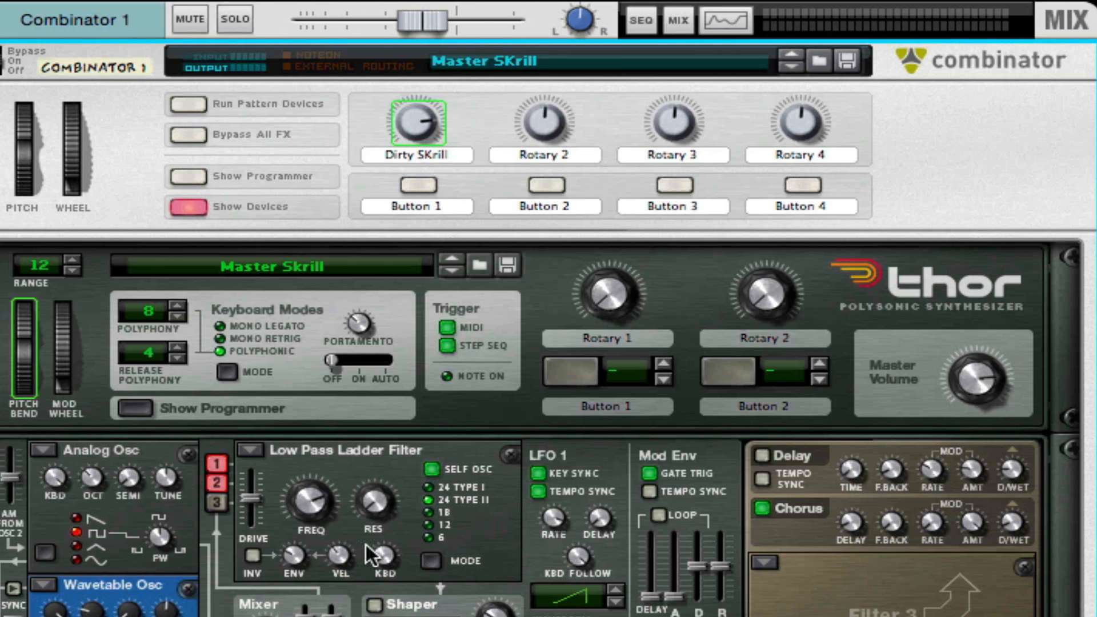
Step: Create a new Combinator in the empty rack area and change its track color to pale orange
key(space)
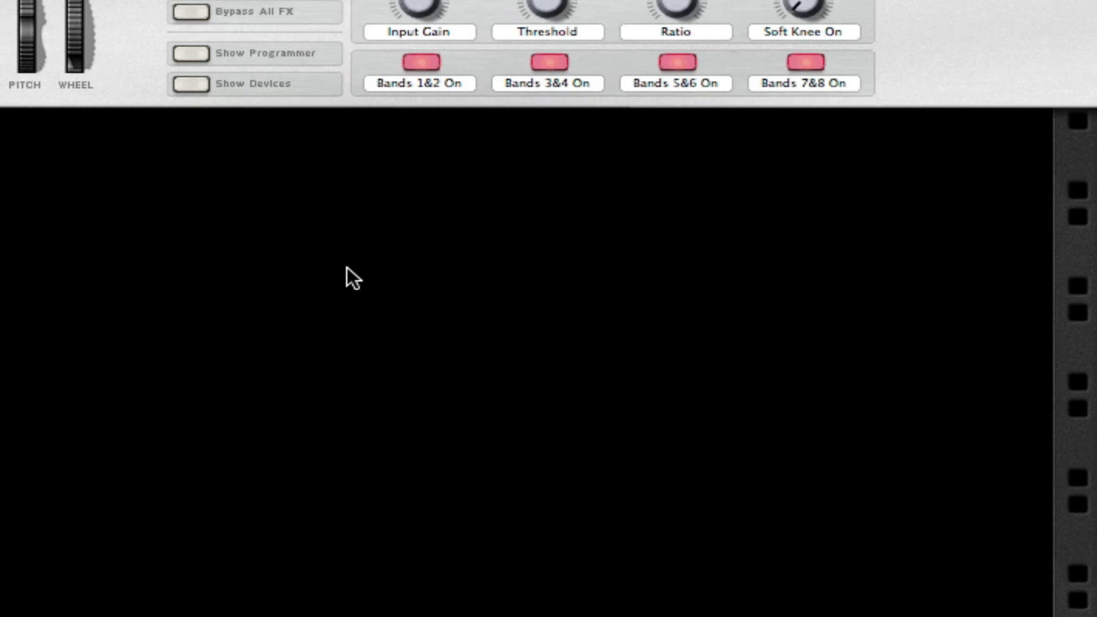
right_click(348, 276)
mouse_move(670, 501)
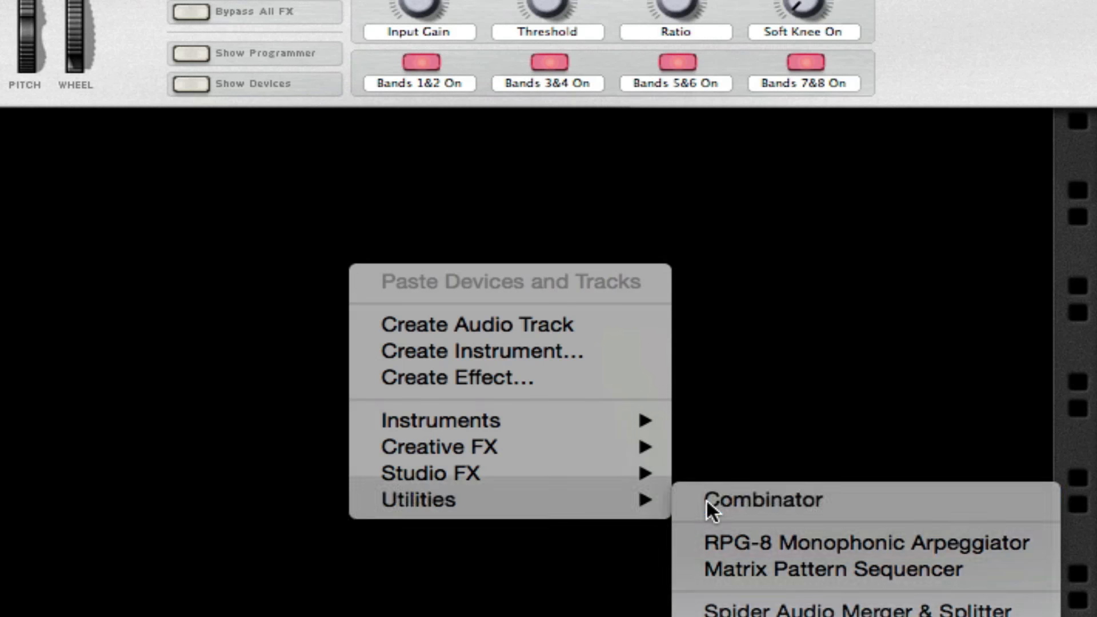
click(708, 501)
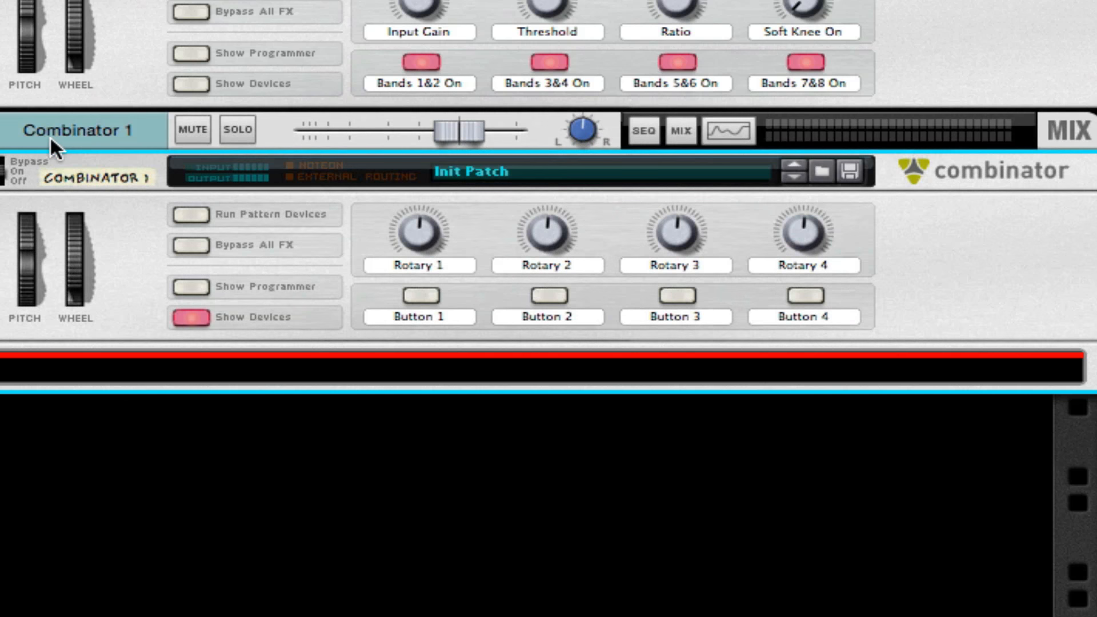
right_click(127, 132)
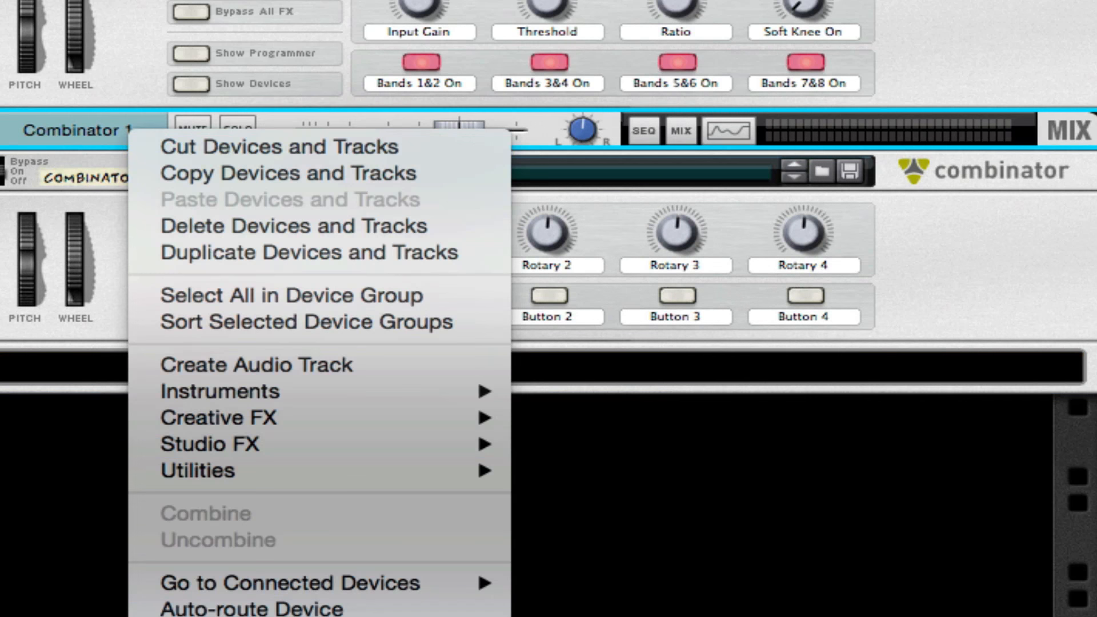
mouse_move(321, 616)
click(704, 609)
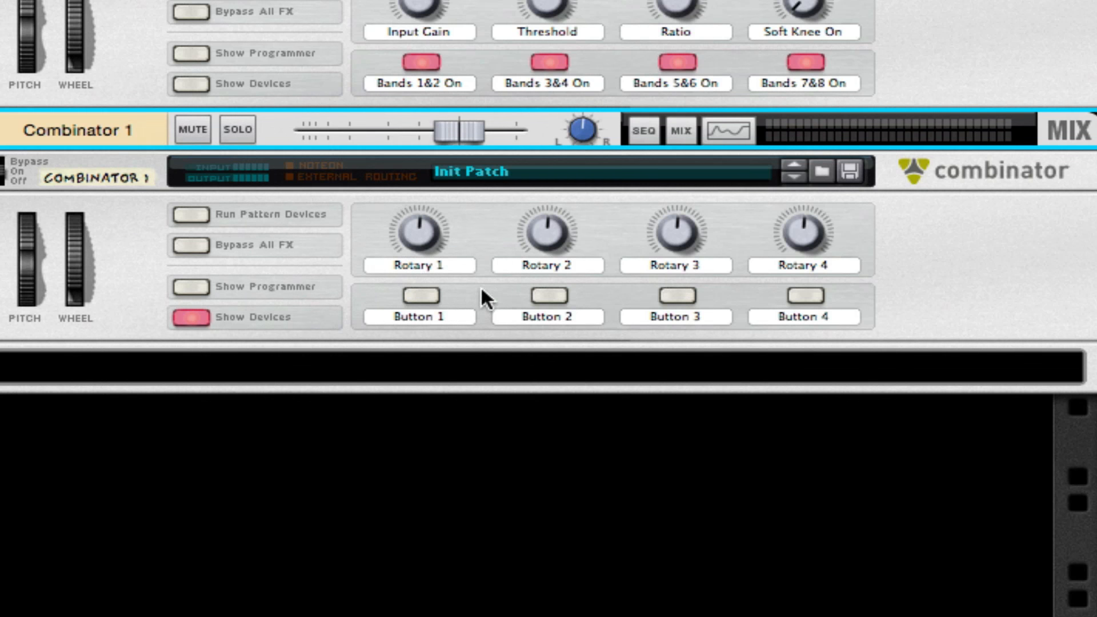
Step: Add a Thor Polysonic Synthesizer inside the new Combinator
right_click(477, 365)
mouse_move(681, 454)
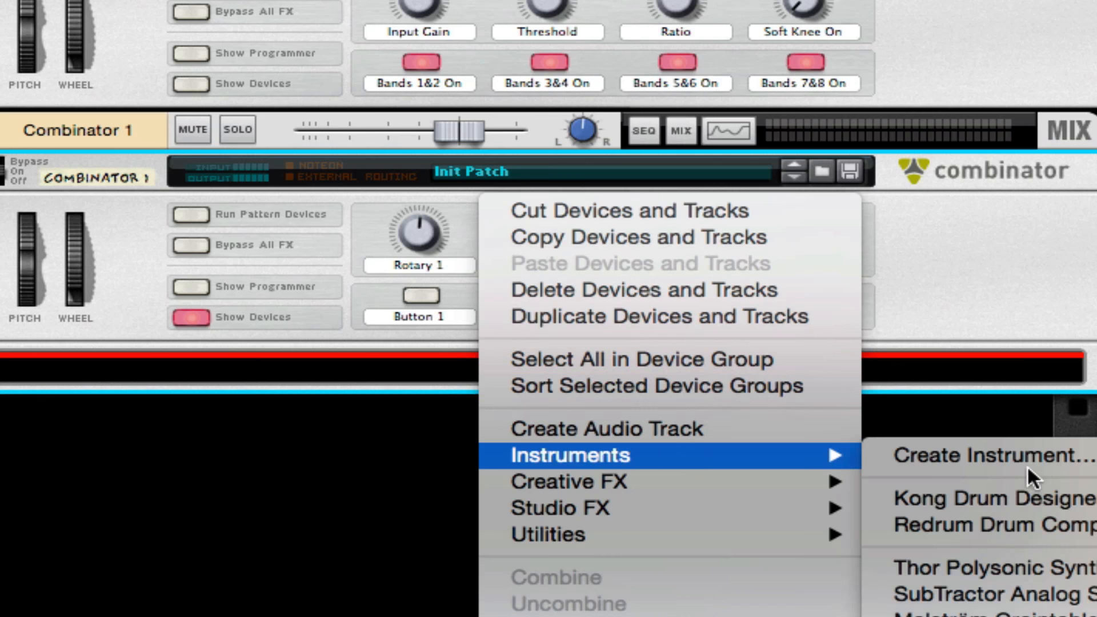
click(1027, 561)
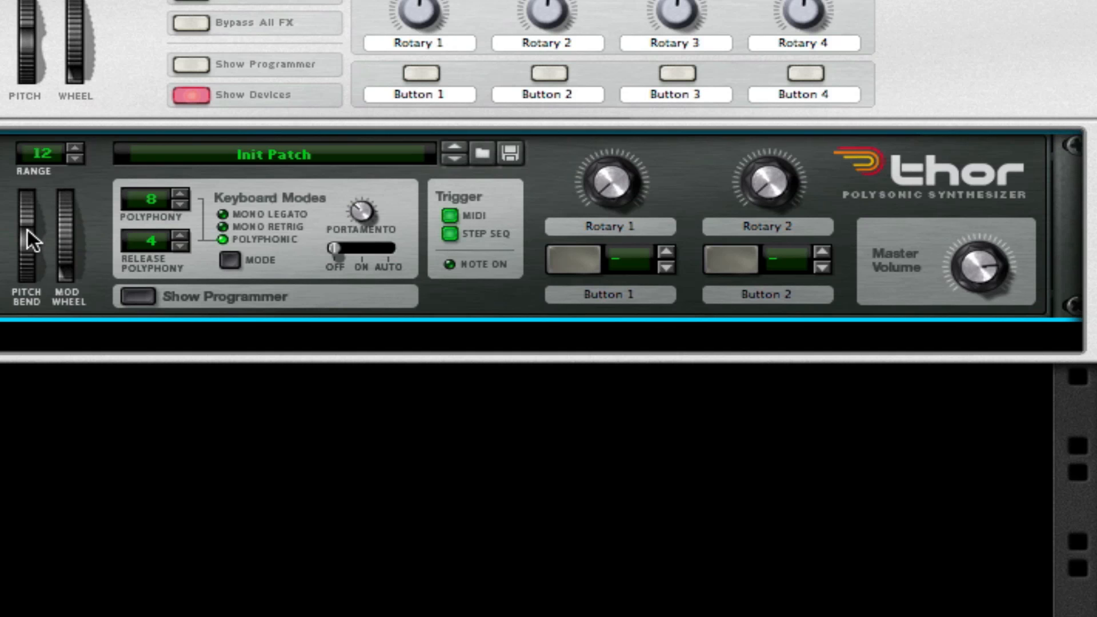
Step: Set Thor's pitch bend range to 12
mouse_move(25, 220)
drag(25, 216, 104, 98)
click(75, 148)
click(75, 147)
click(74, 147)
click(74, 148)
drag(26, 232, 169, 351)
Step: Show Thor's programmer and set the Analog Osc in slot 1 to the square waveform
click(143, 296)
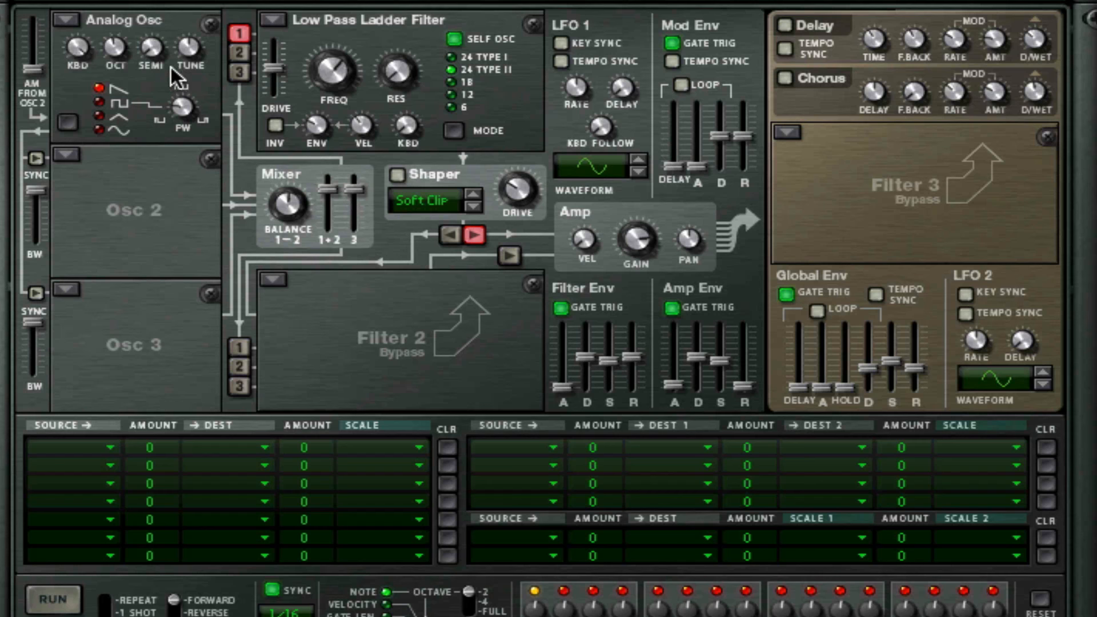
drag(115, 50, 215, 1)
mouse_move(181, 104)
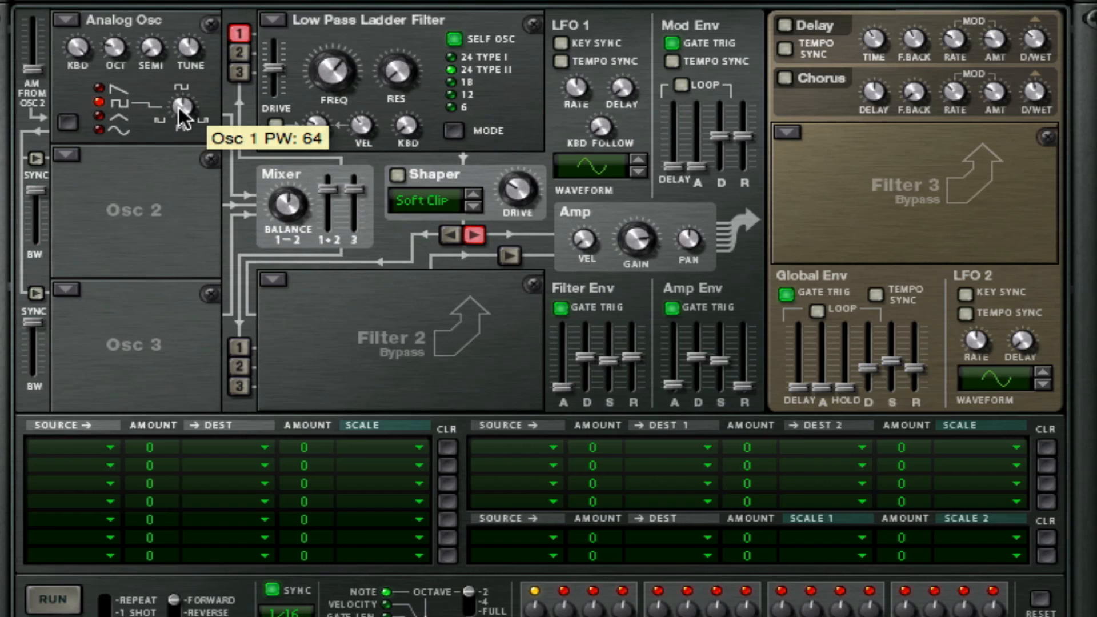
Step: Route Osc 2 to Filter 1 and load a Wavetable Osc there with the 10 Sines table and a lower octave
click(238, 50)
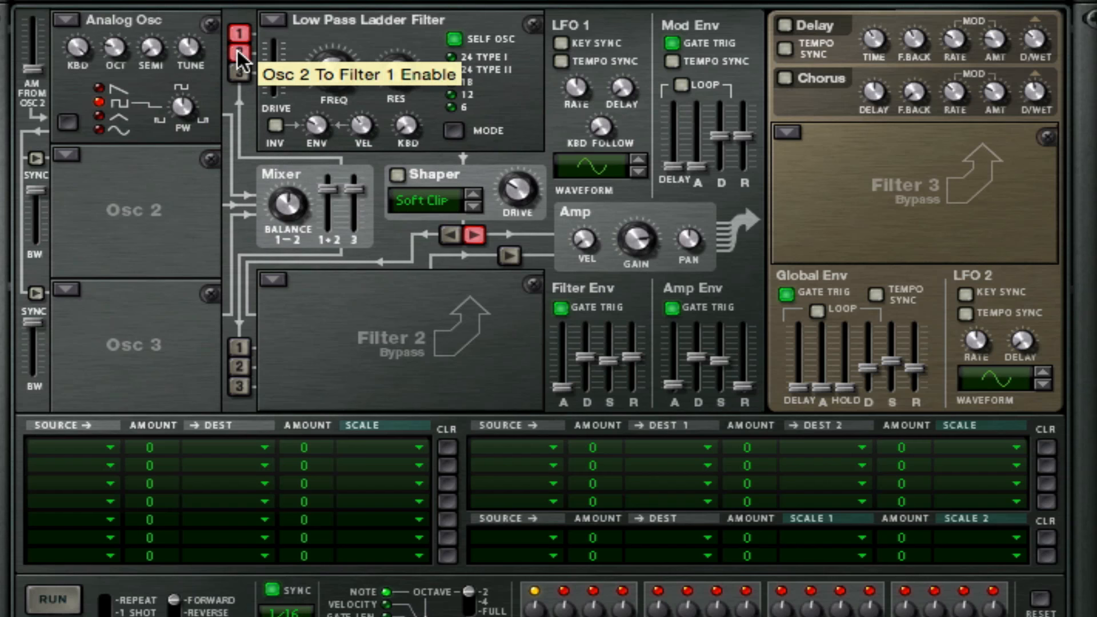
click(70, 149)
click(105, 29)
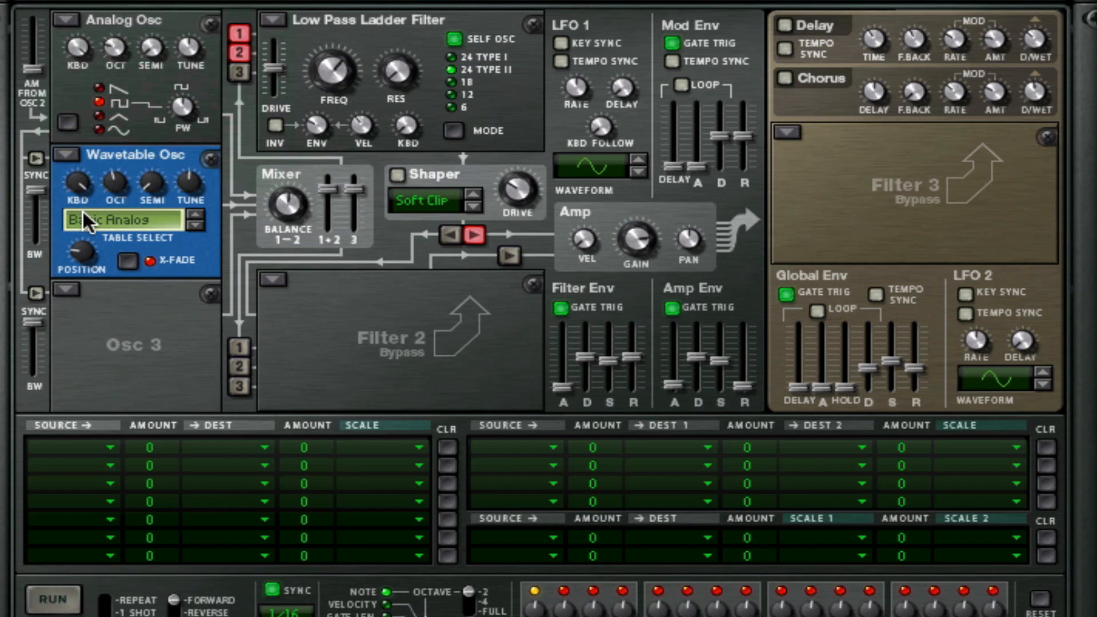
click(82, 210)
click(145, 307)
drag(126, 193, 111, 252)
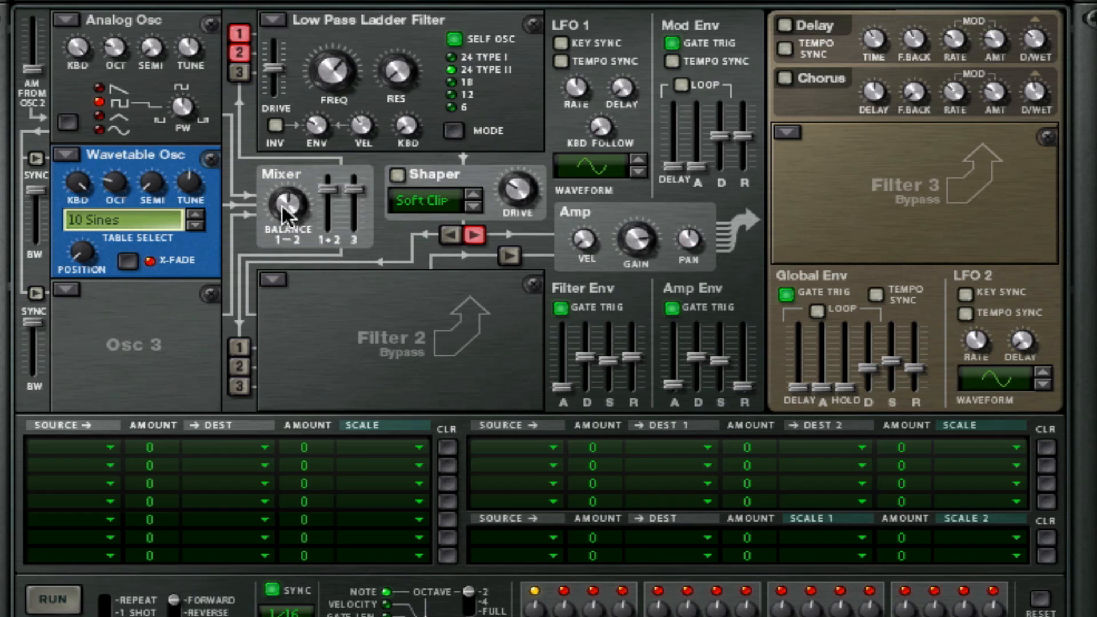
Step: Shift the oscillator mixer balance toward Osc 2 and set the Filter 1 drive to 82
drag(286, 204, 285, 137)
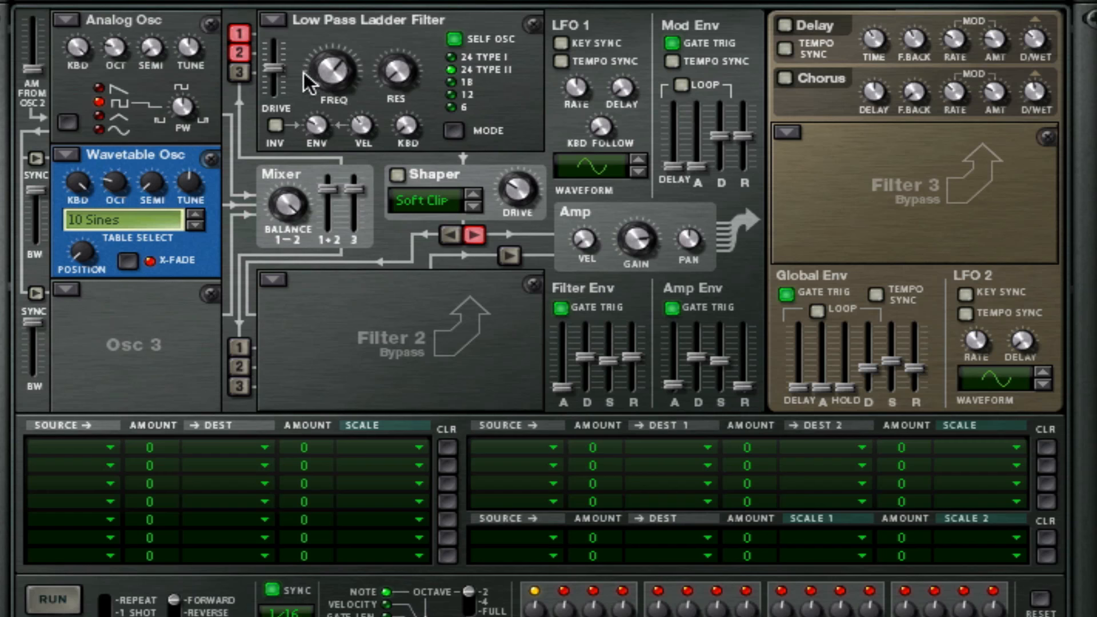
drag(280, 64, 281, 58)
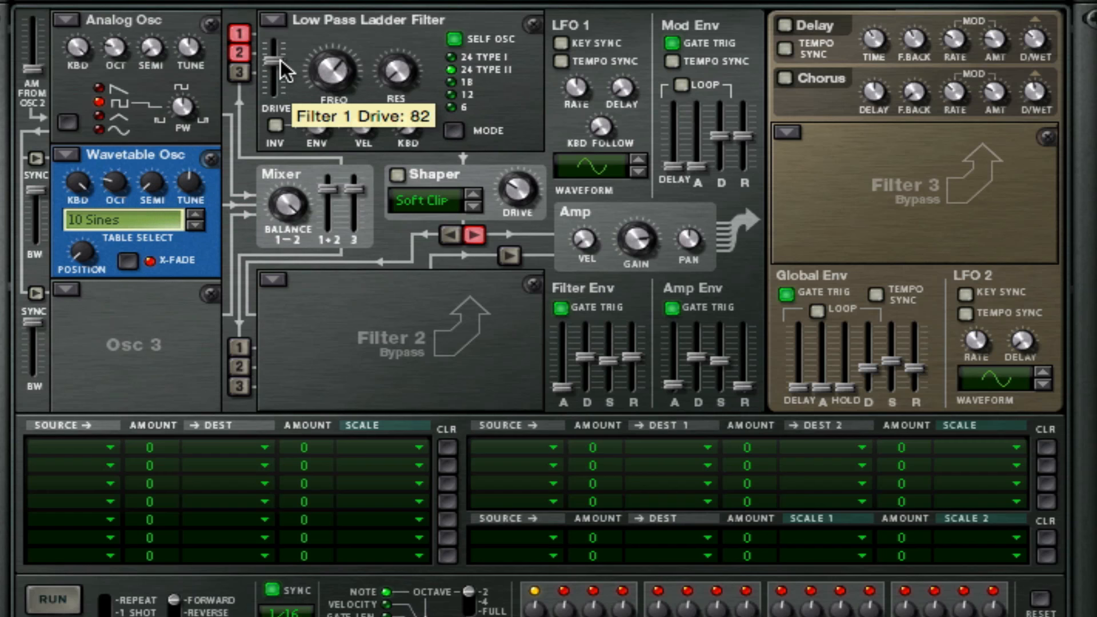
scroll(304, 103, up, 5)
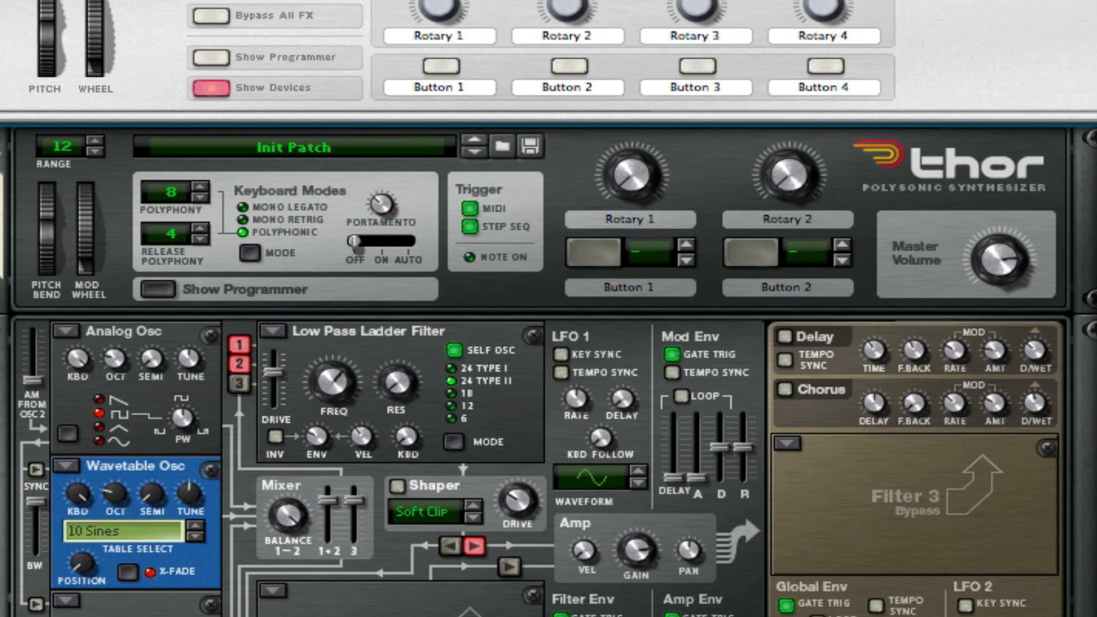
Step: Turn on and adjust Thor's Chorus effect, and raise the Amp Env sustain to maximum
scroll(457, 7, down, 10)
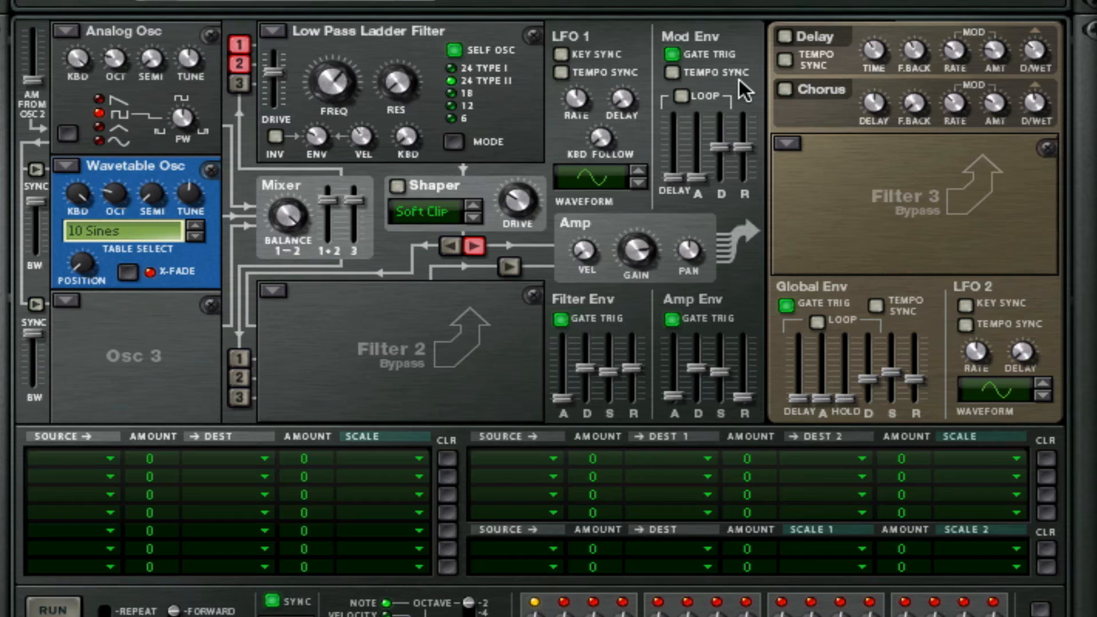
click(786, 93)
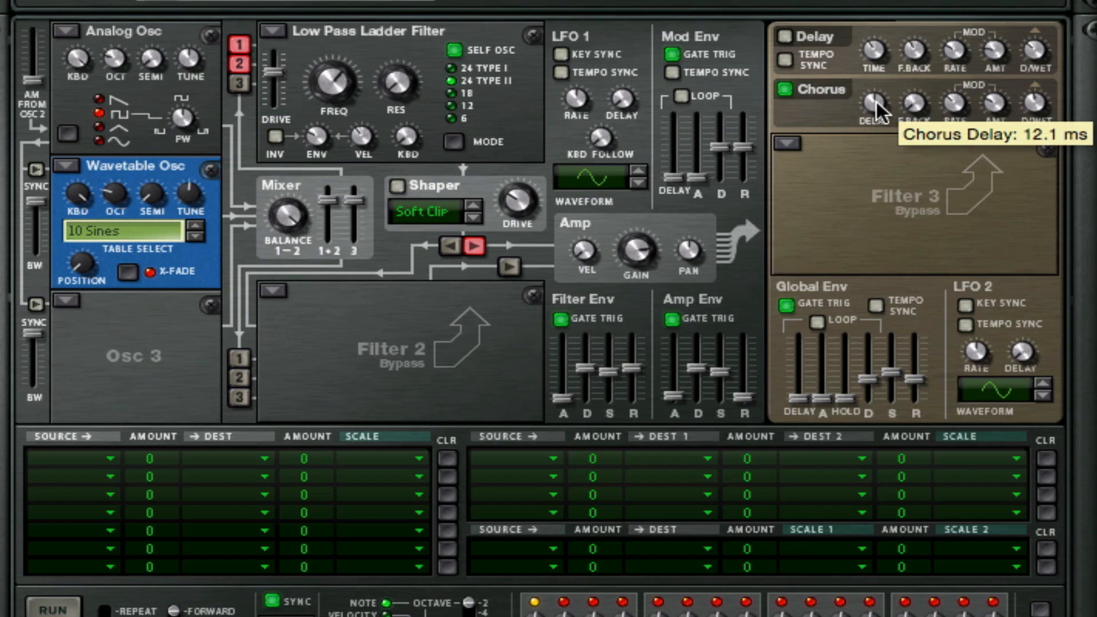
drag(877, 102, 862, 250)
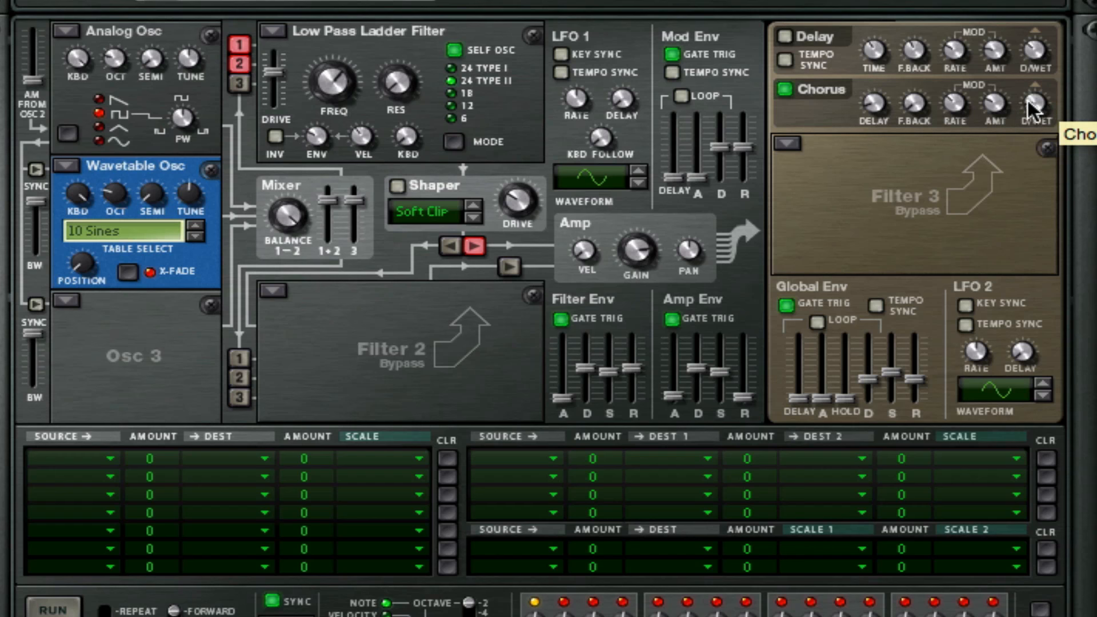
click(784, 90)
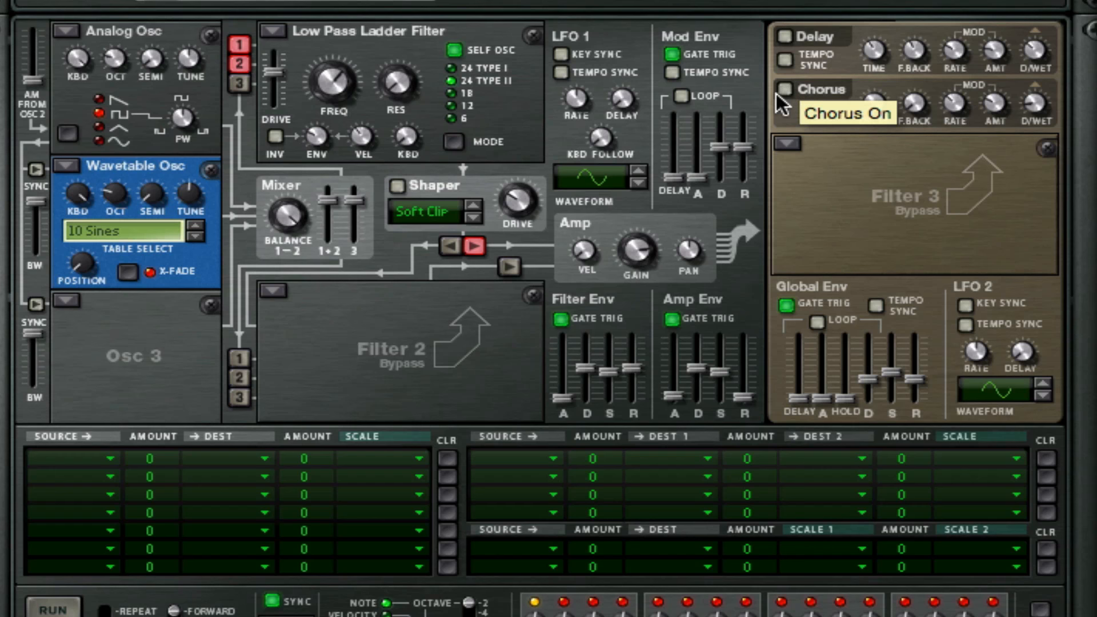
click(779, 92)
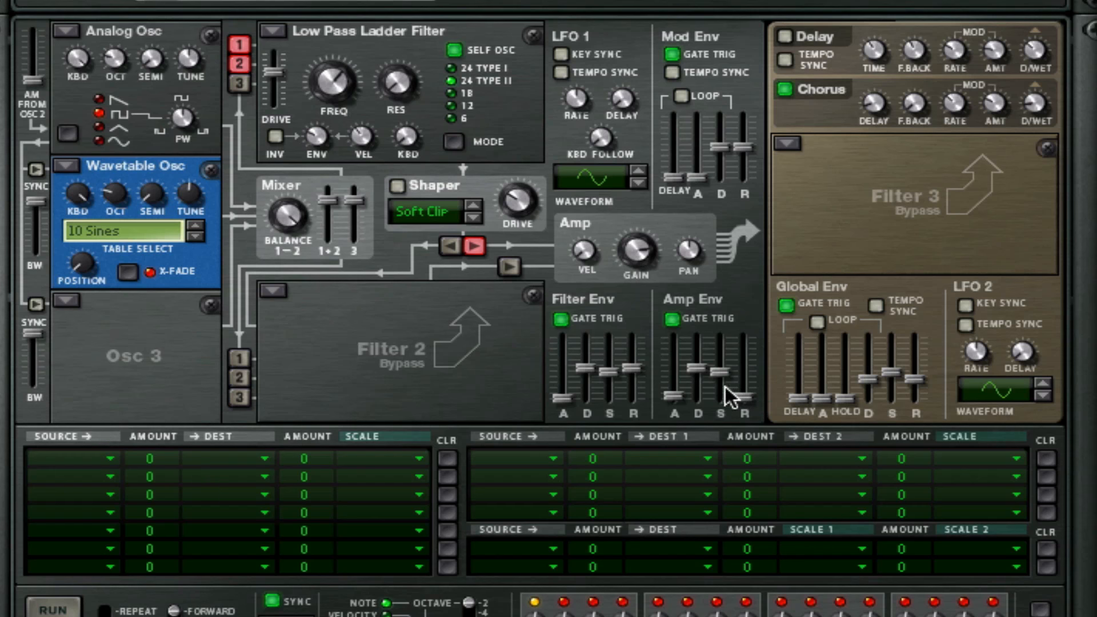
drag(726, 387, 723, 338)
Step: Set the first modulation row to source Osc 2, amount 6, destination Osc 2 Frequency (FM) and scale Osc 2
click(74, 455)
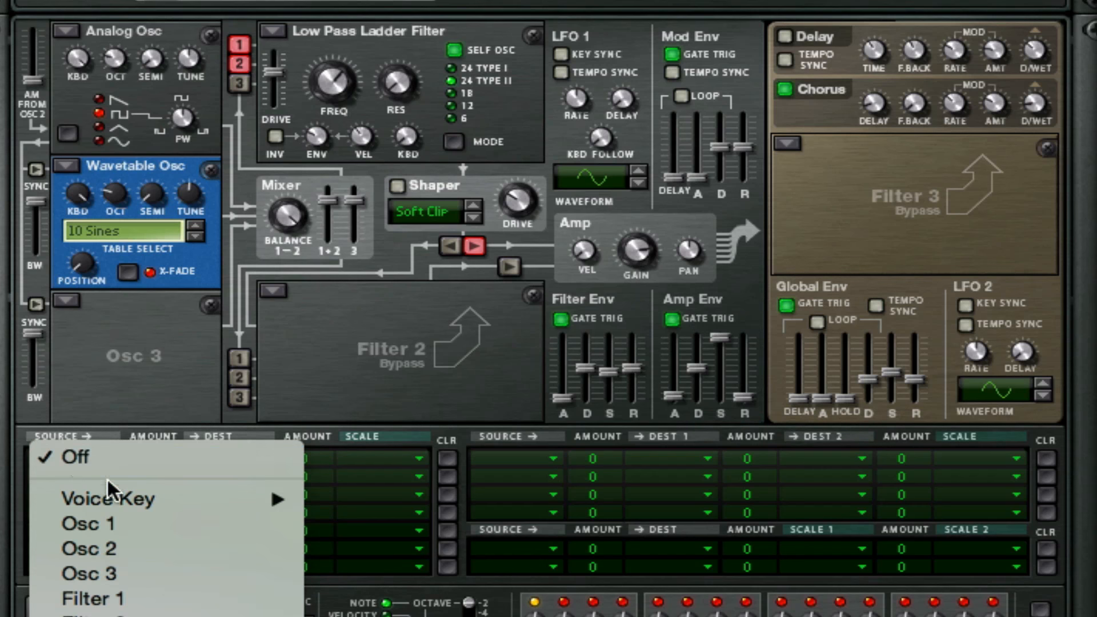
click(102, 546)
drag(165, 458, 164, 462)
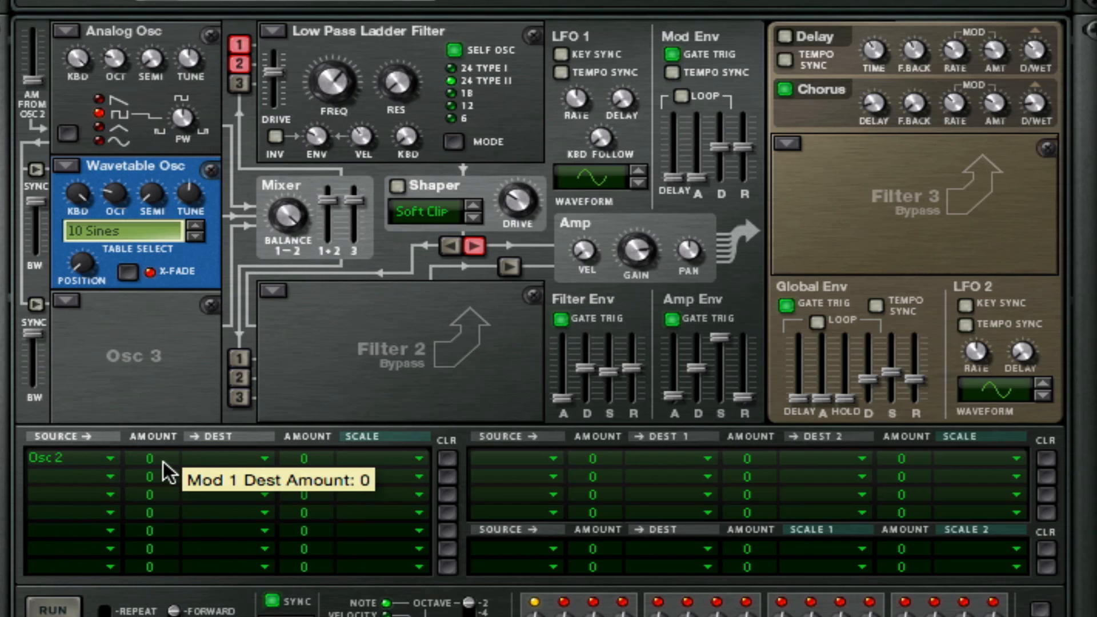
click(221, 460)
mouse_move(231, 520)
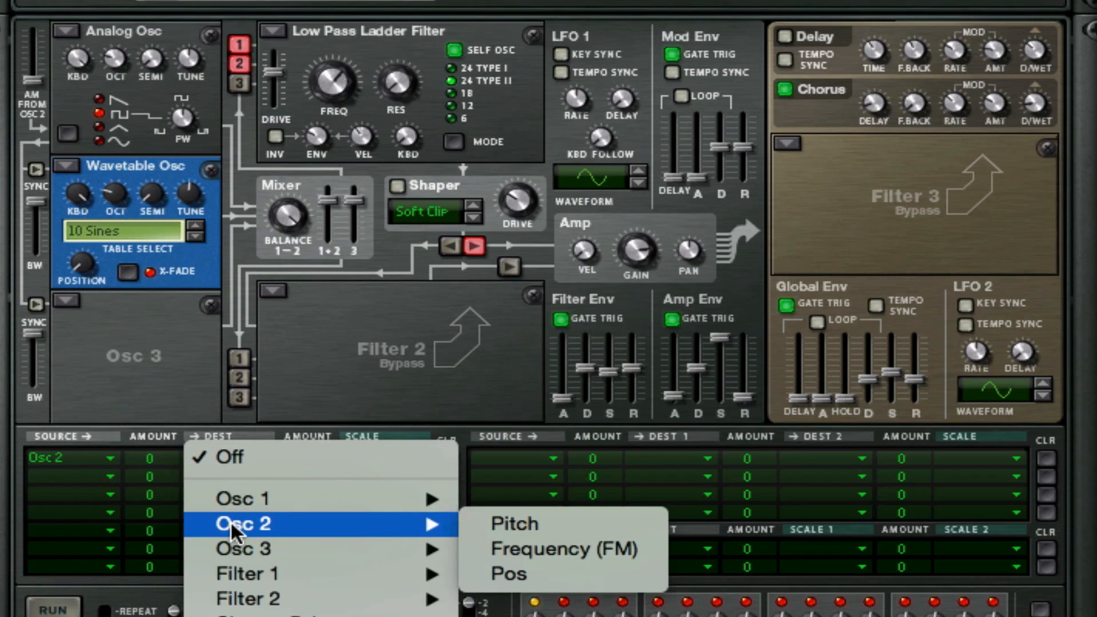
click(463, 547)
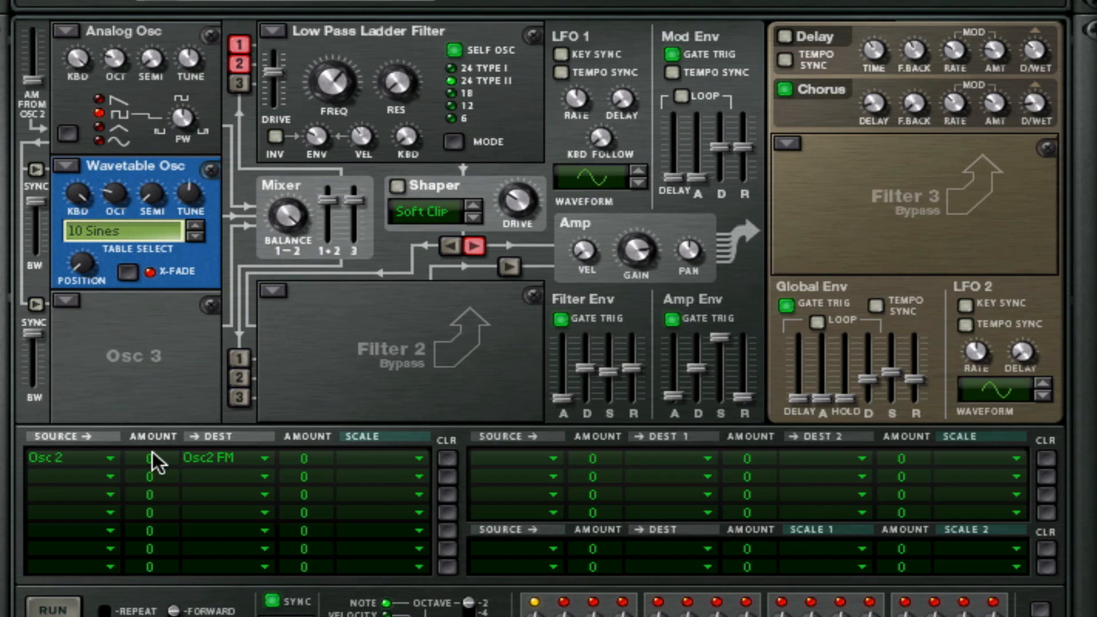
mouse_move(151, 452)
mouse_down()
mouse_move(153, 434)
mouse_move(151, 479)
mouse_move(152, 465)
mouse_up()
mouse_move(137, 457)
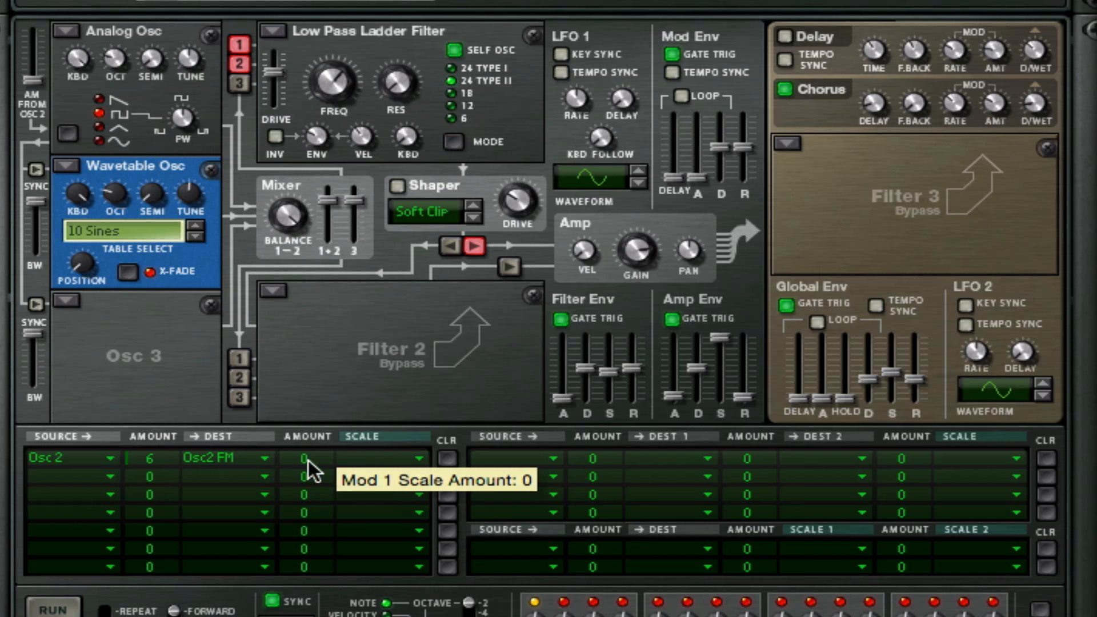
click(363, 462)
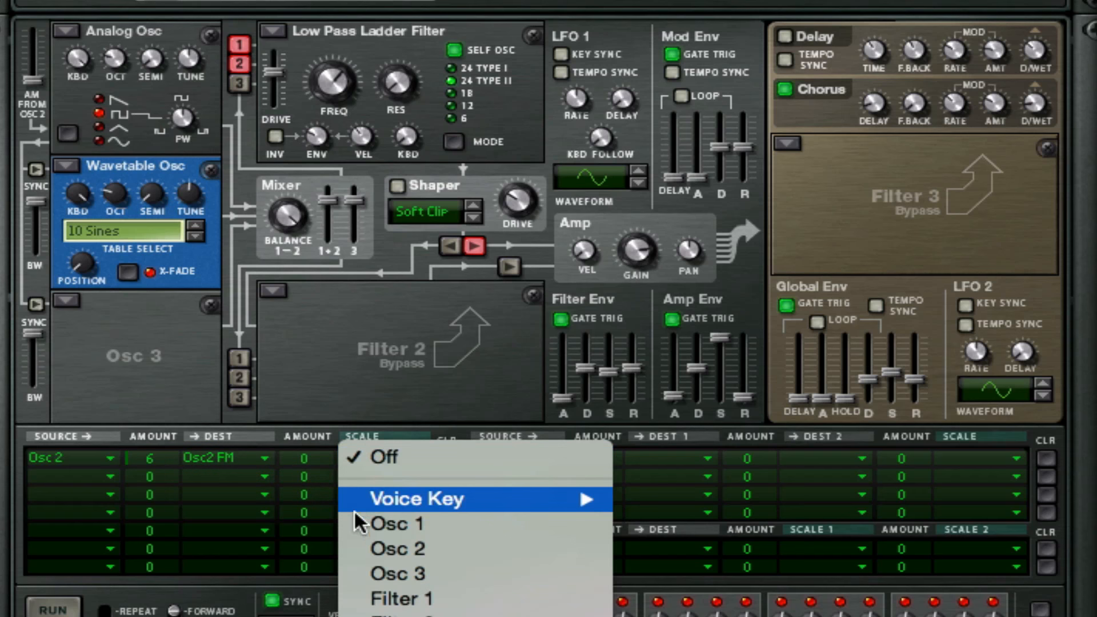
click(371, 550)
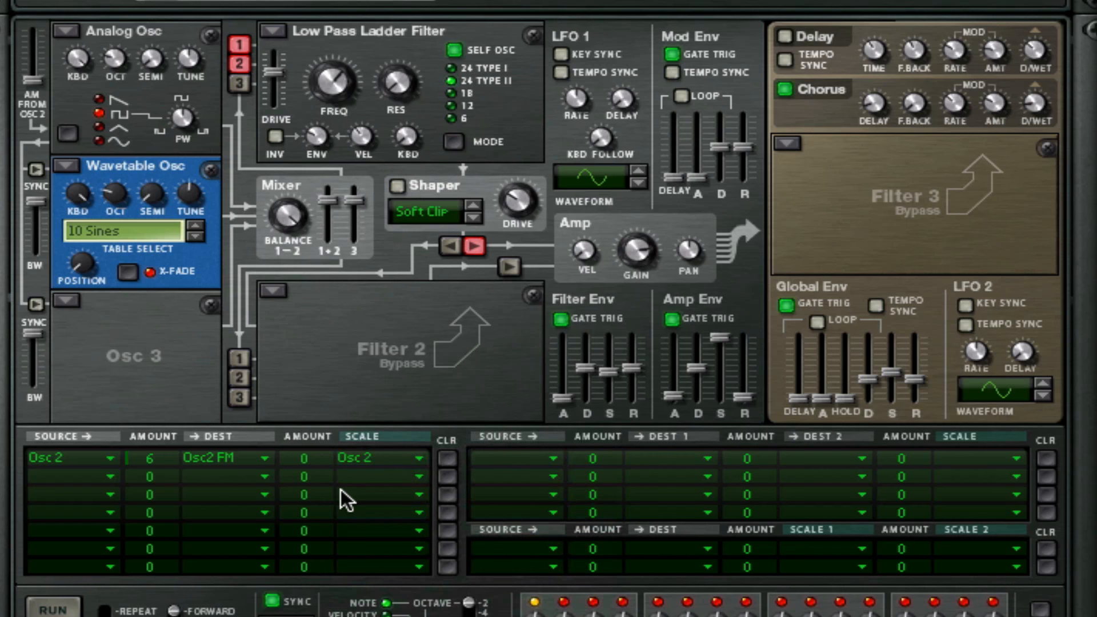
Step: Set the second modulation row to source CV In1 with Osc 2 Pos as destination
click(94, 478)
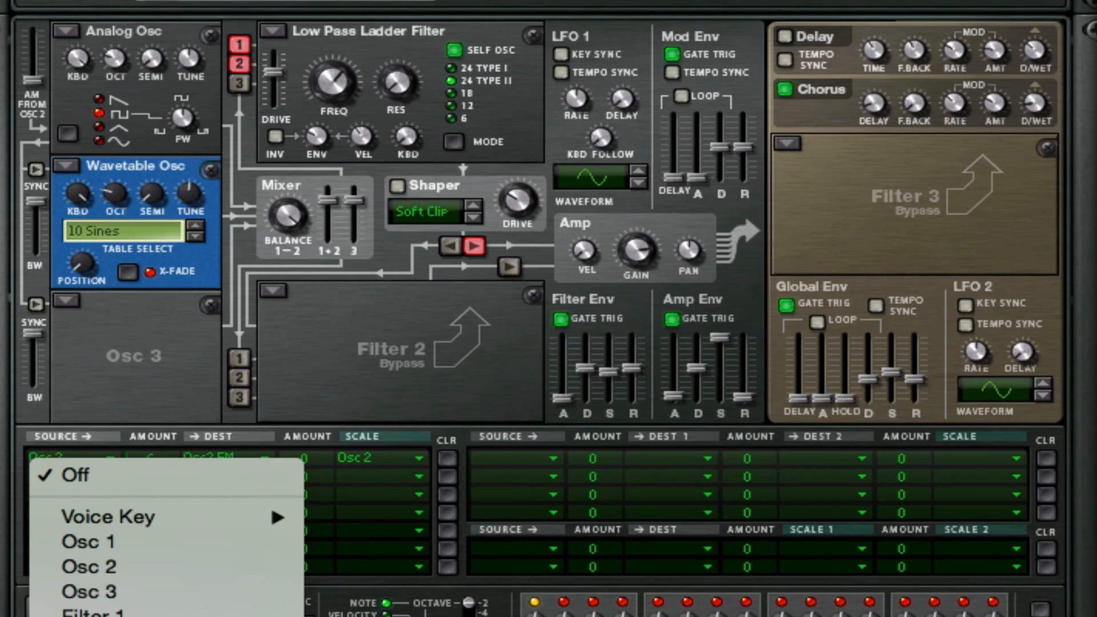
click(86, 614)
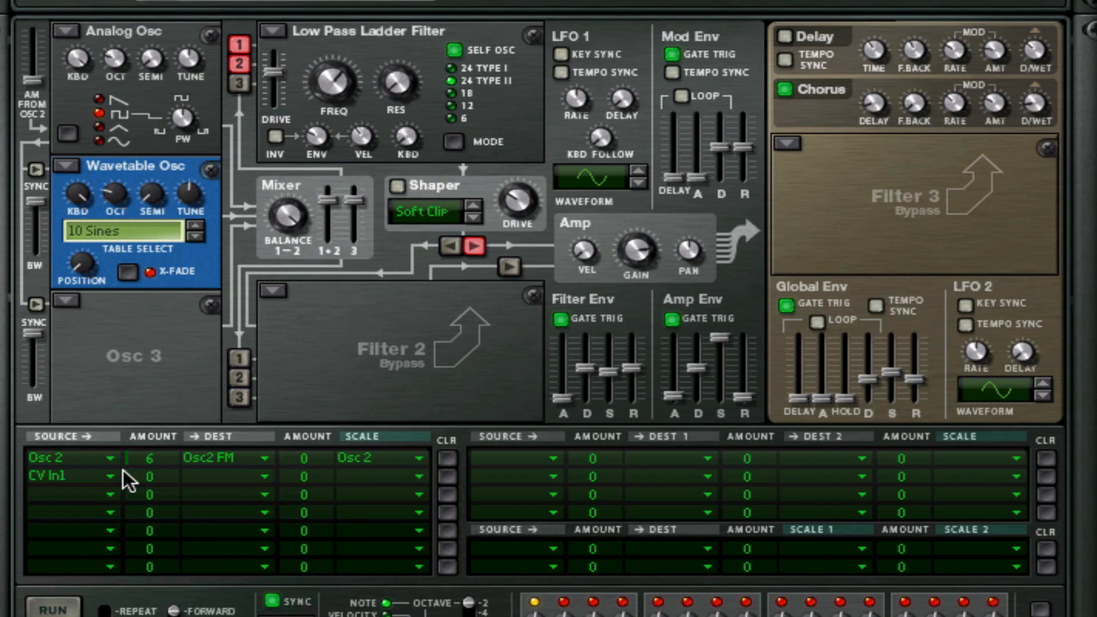
click(186, 479)
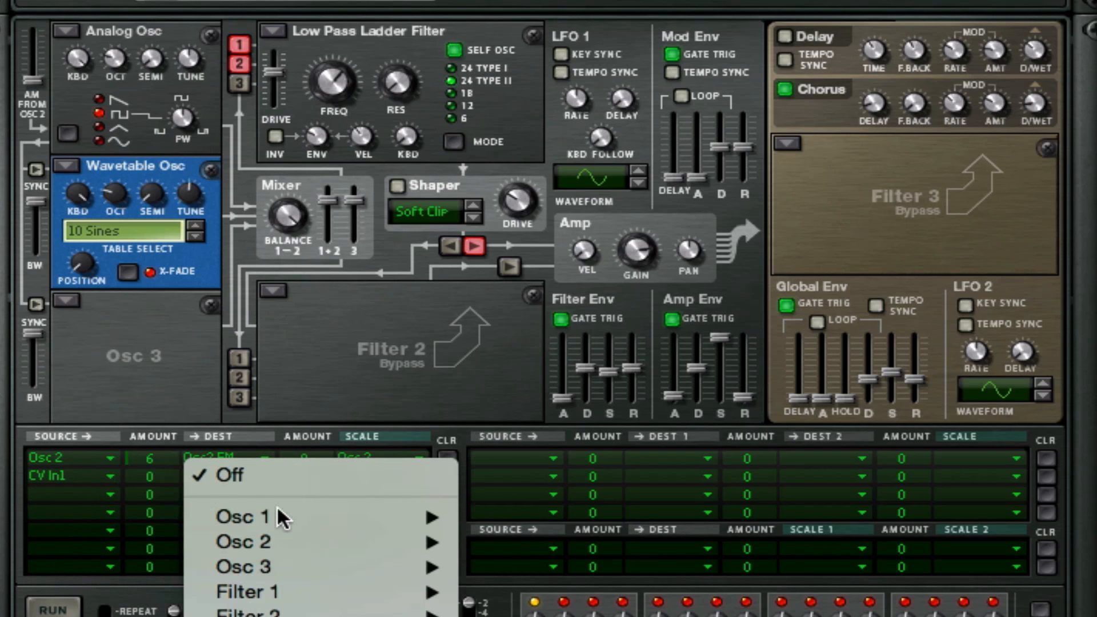
mouse_move(277, 545)
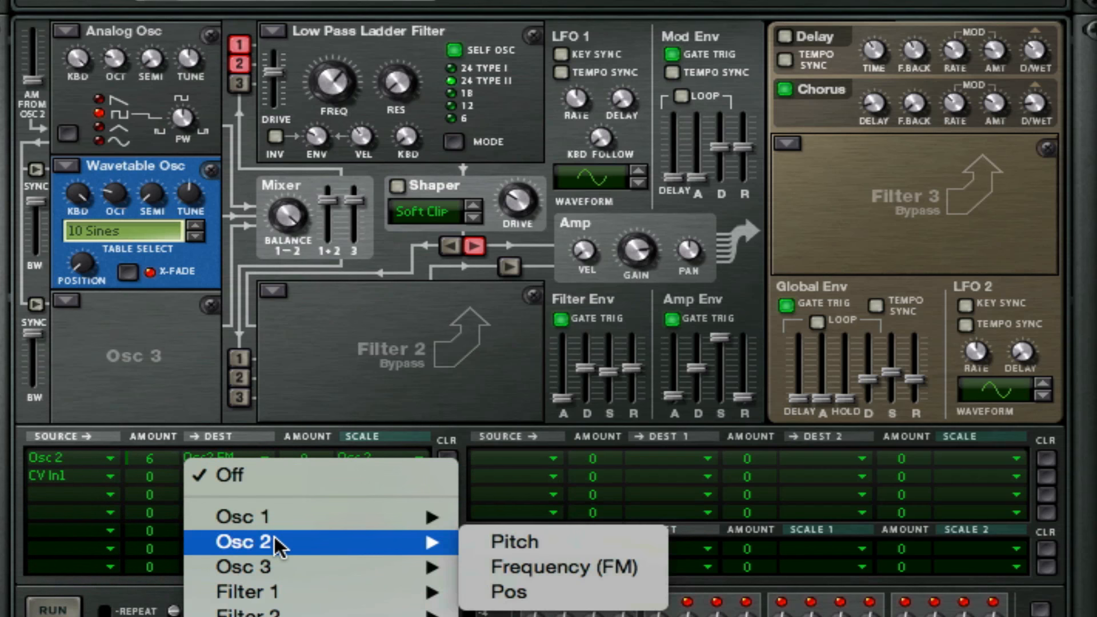
click(547, 594)
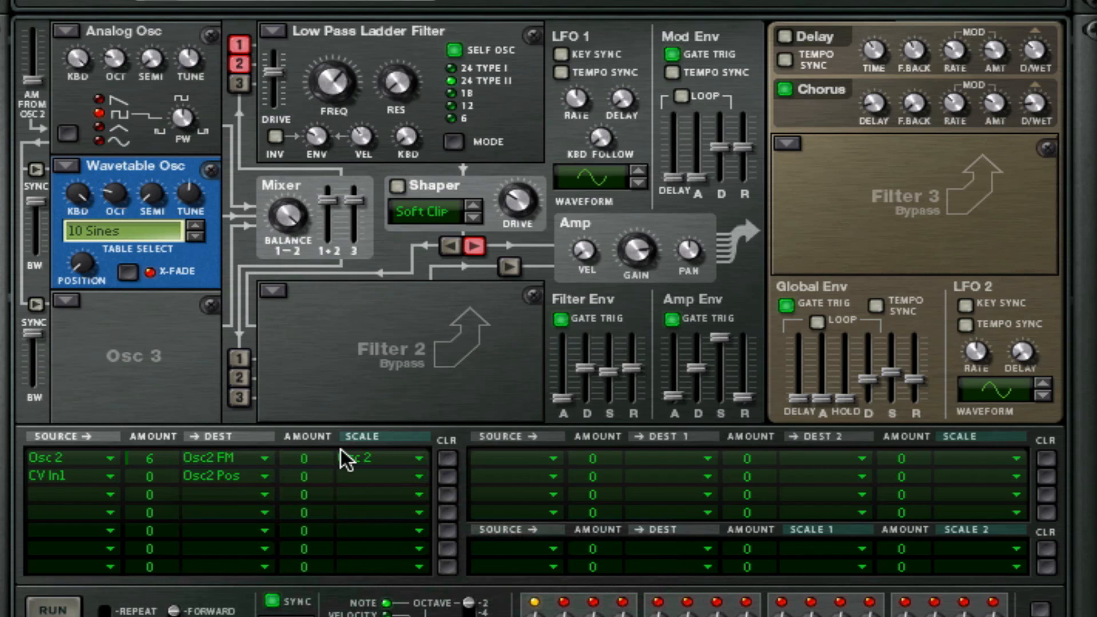
Step: Set the third modulation row to source LFO 1, amount 100 and destination Amp Gain
scroll(341, 449, down, 1)
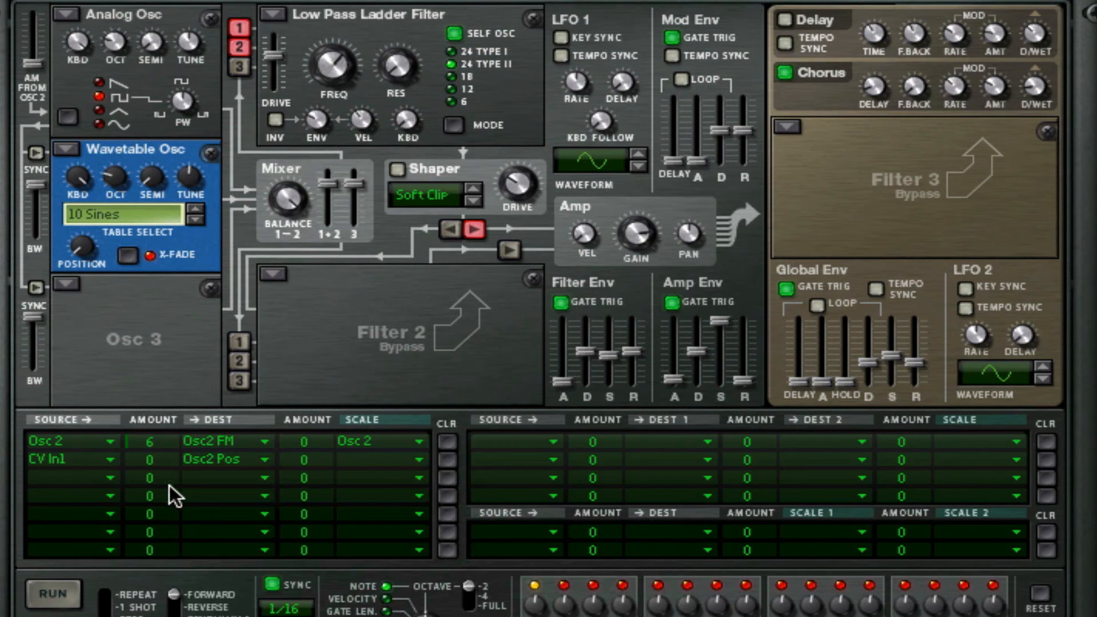
click(101, 482)
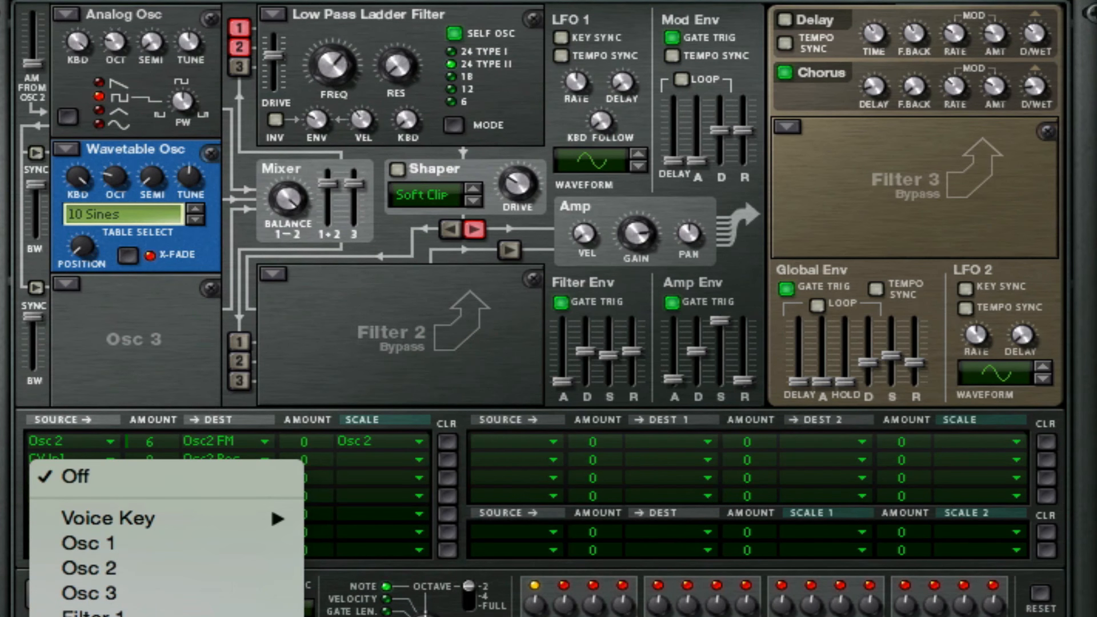
click(61, 483)
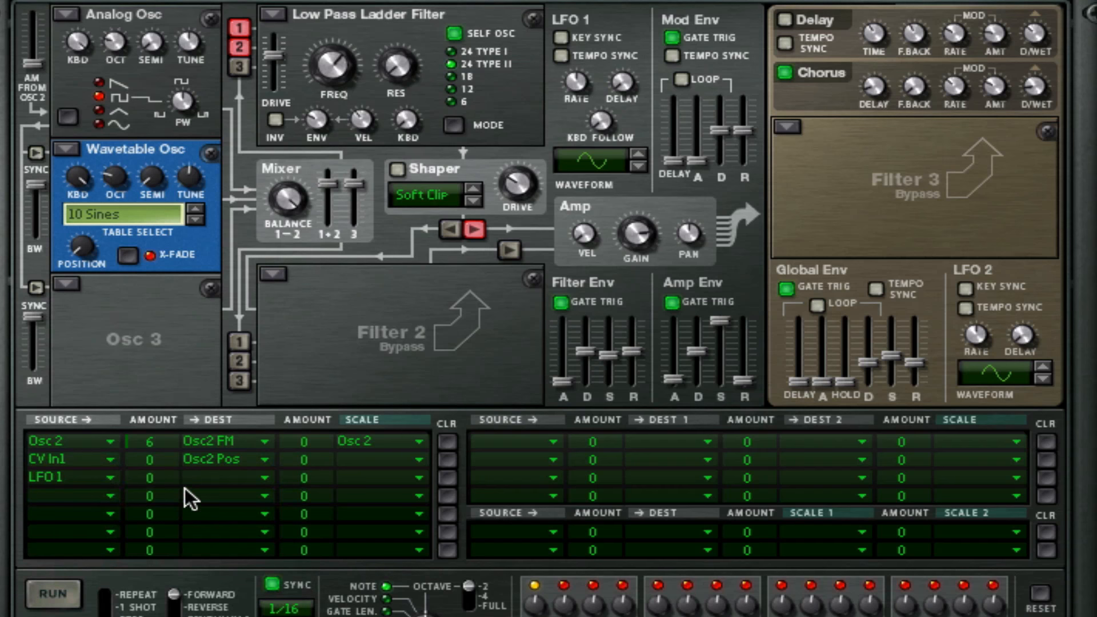
mouse_move(169, 478)
mouse_down()
mouse_move(161, 423)
mouse_move(159, 469)
mouse_up()
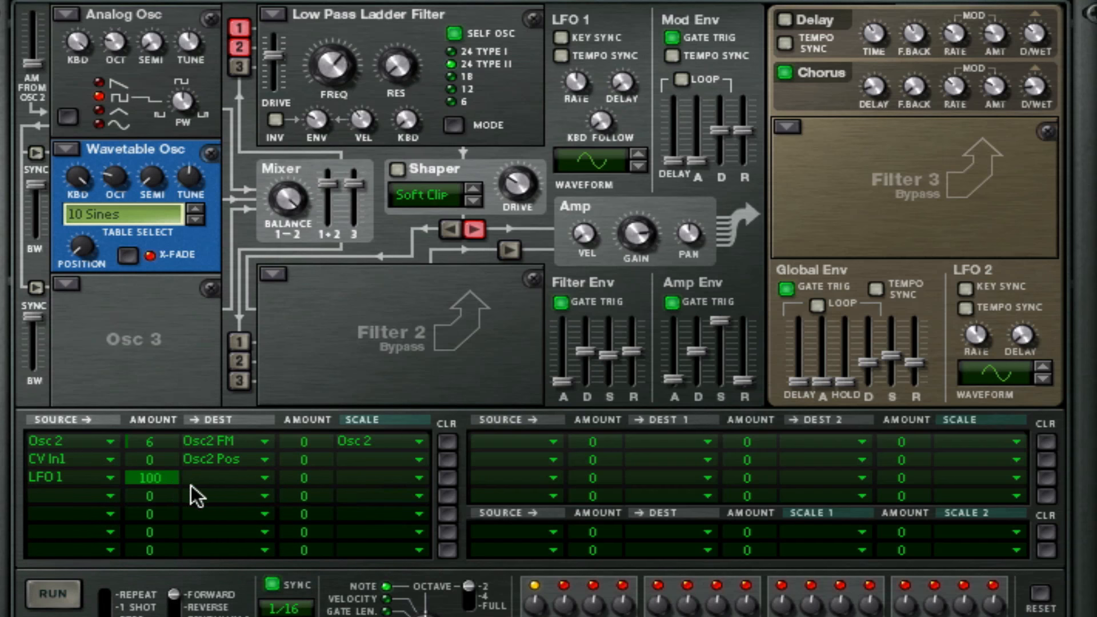
click(218, 477)
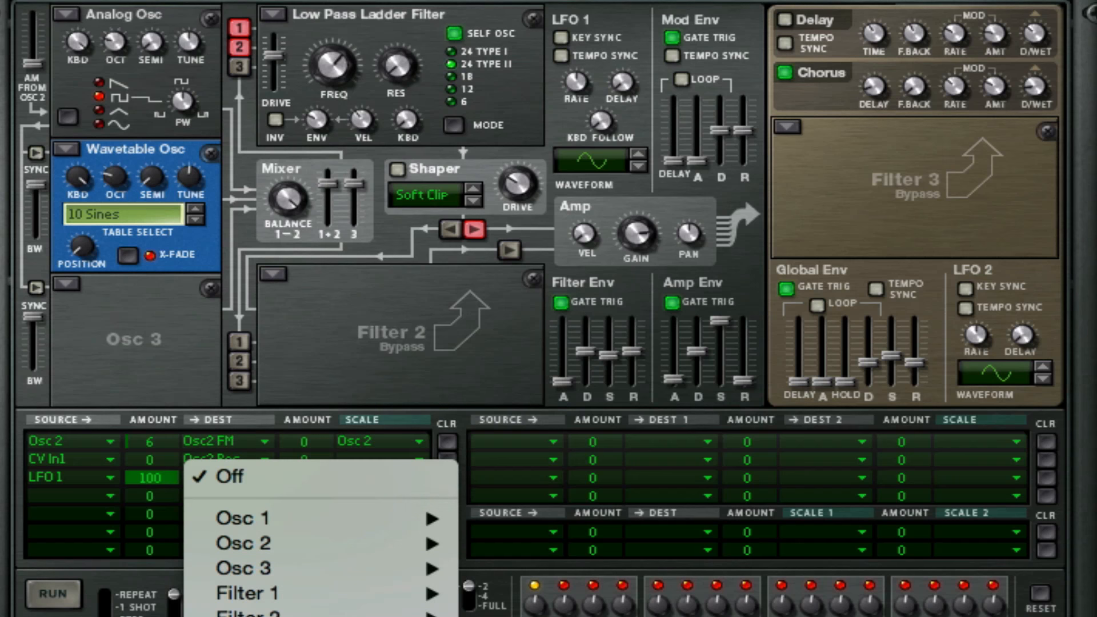
click(202, 488)
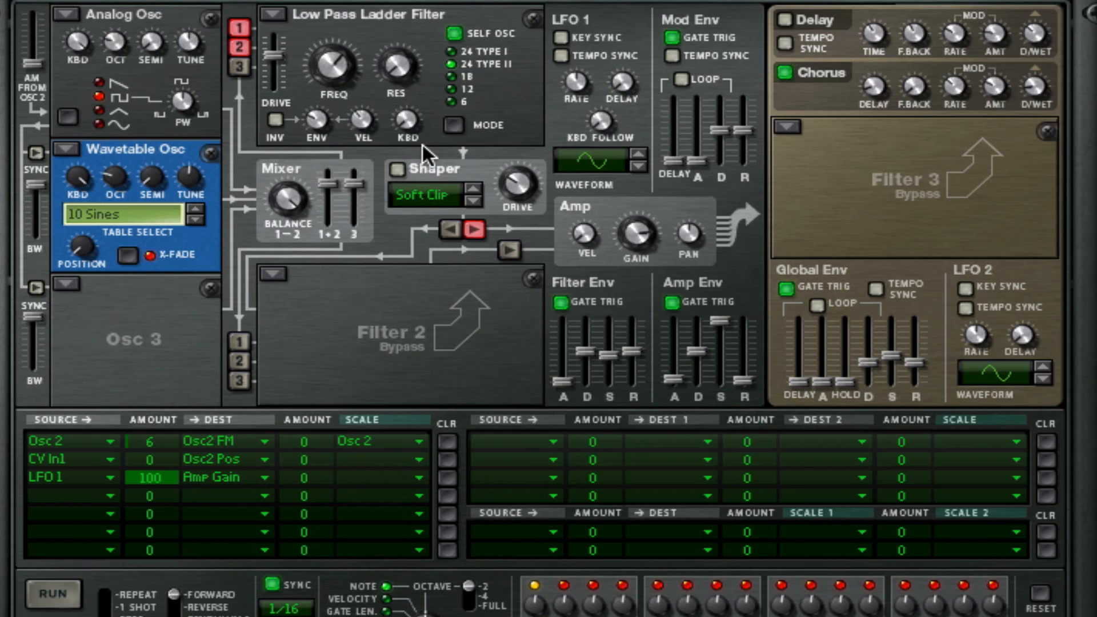
Step: Configure Thor's LFO 1 with Key Sync and Tempo Sync on and a rising sawtooth waveform
click(562, 37)
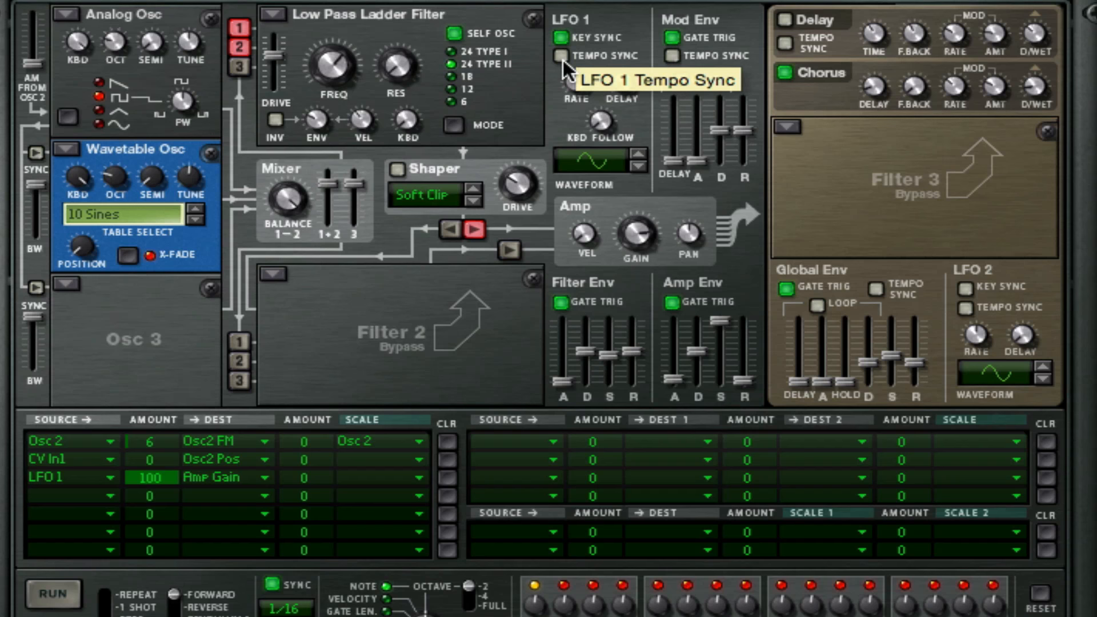
click(562, 56)
mouse_move(576, 82)
mouse_down()
mouse_move(597, 0)
mouse_move(578, 77)
mouse_up()
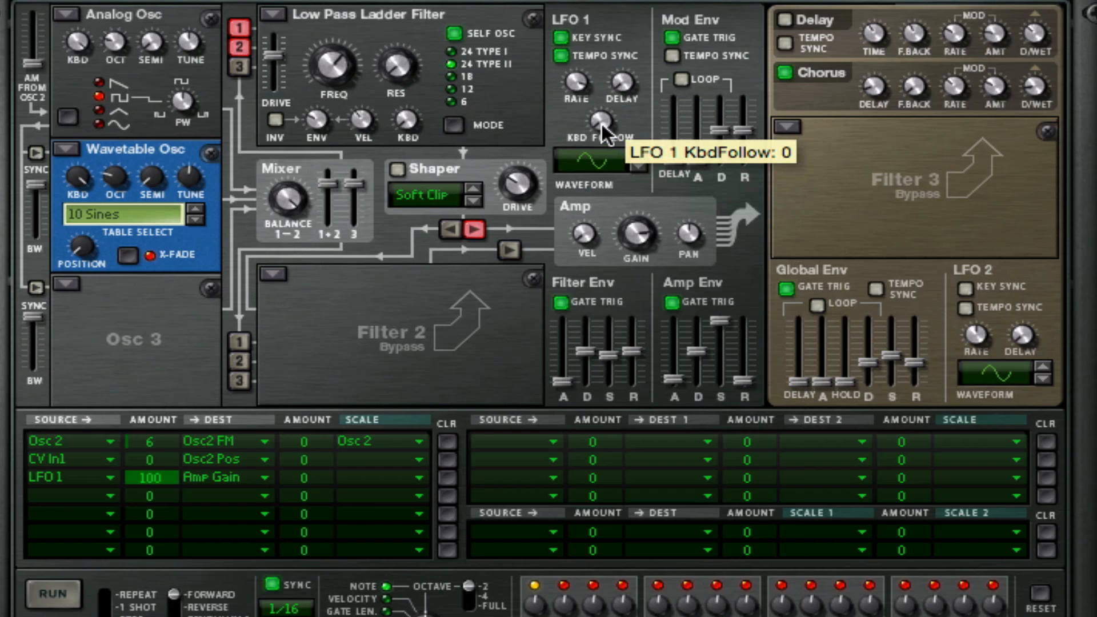
drag(610, 129, 608, 119)
click(637, 152)
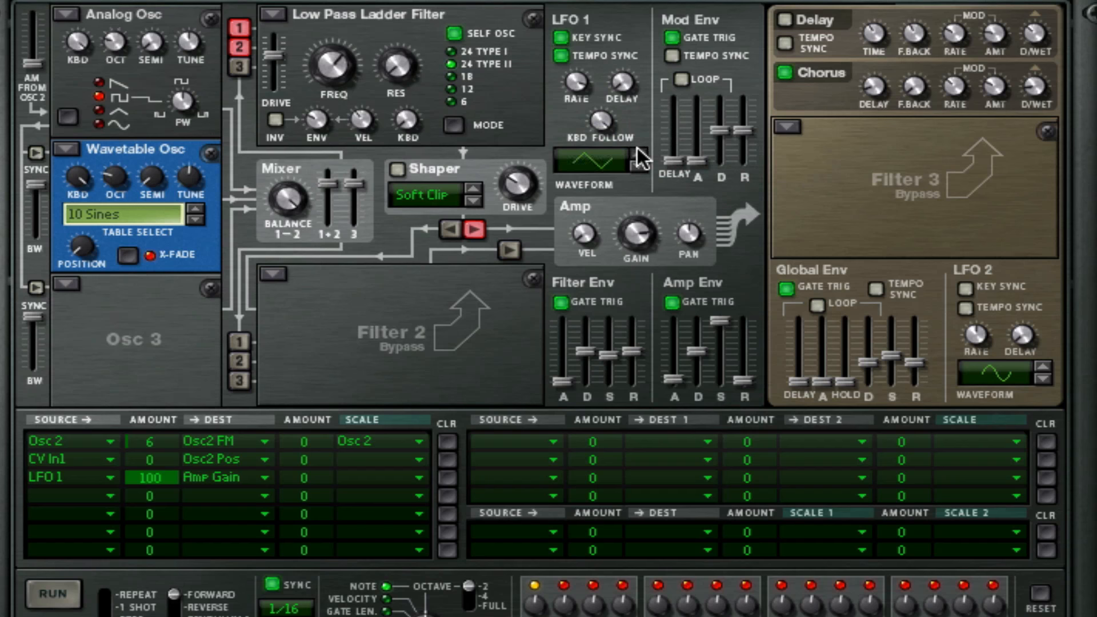
click(637, 151)
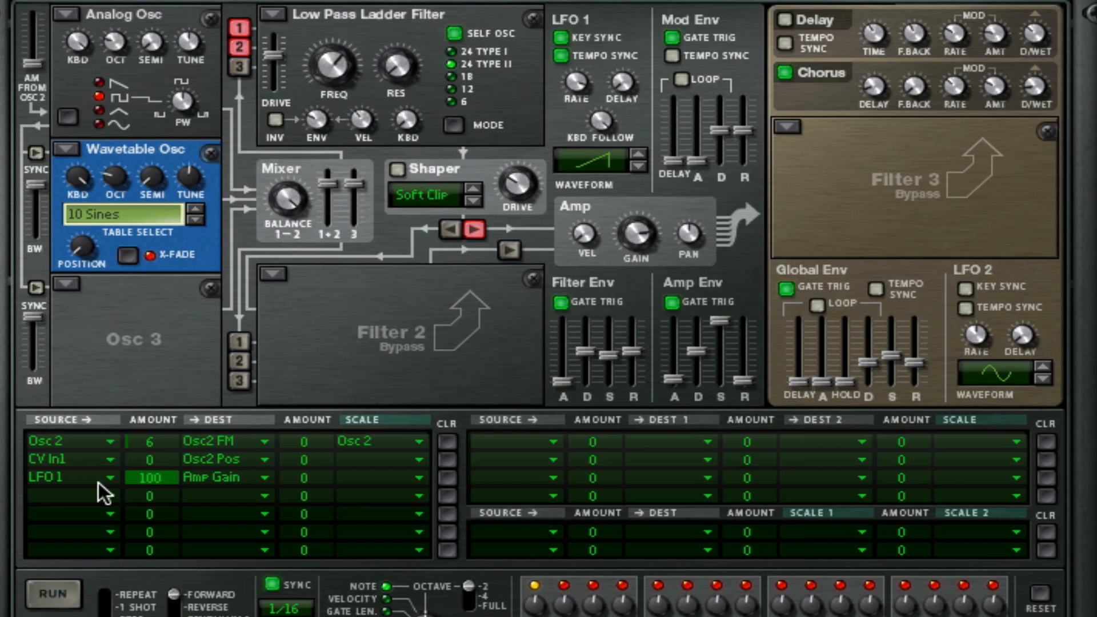
Step: Set the fourth modulation row to source Rotary 1, amount 100 and destination Amp Gain
click(94, 499)
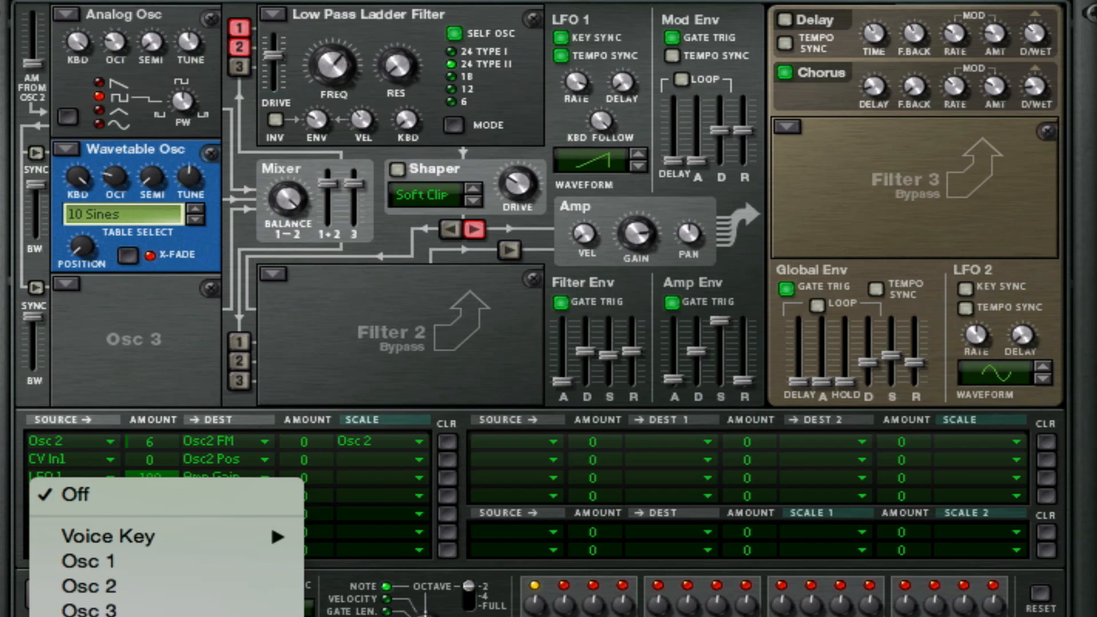
scroll(165, 548, down, 1)
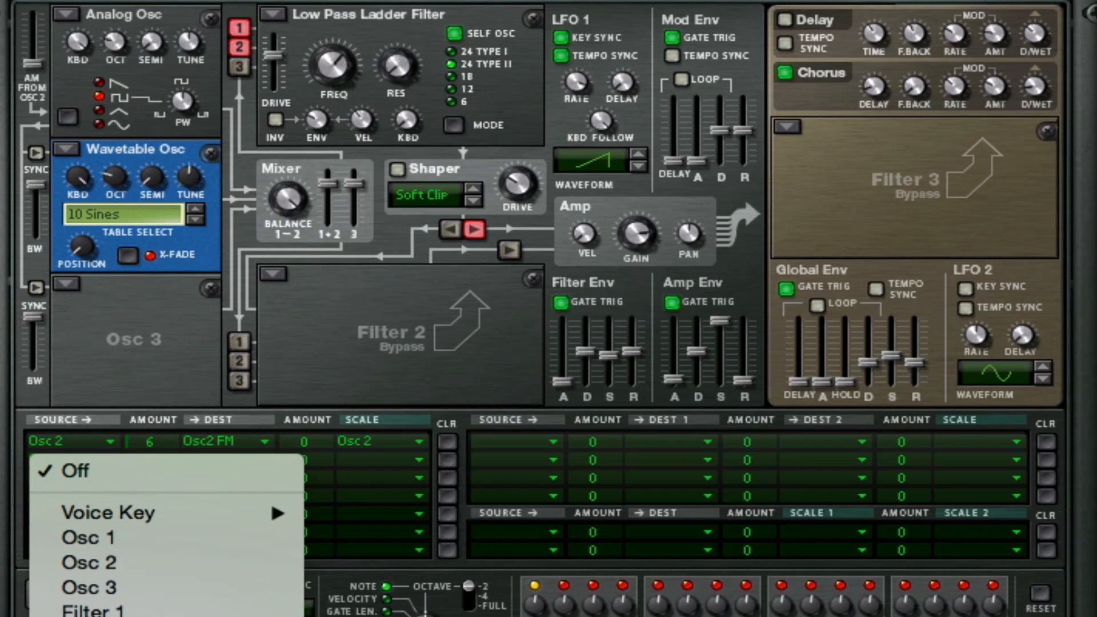
click(115, 616)
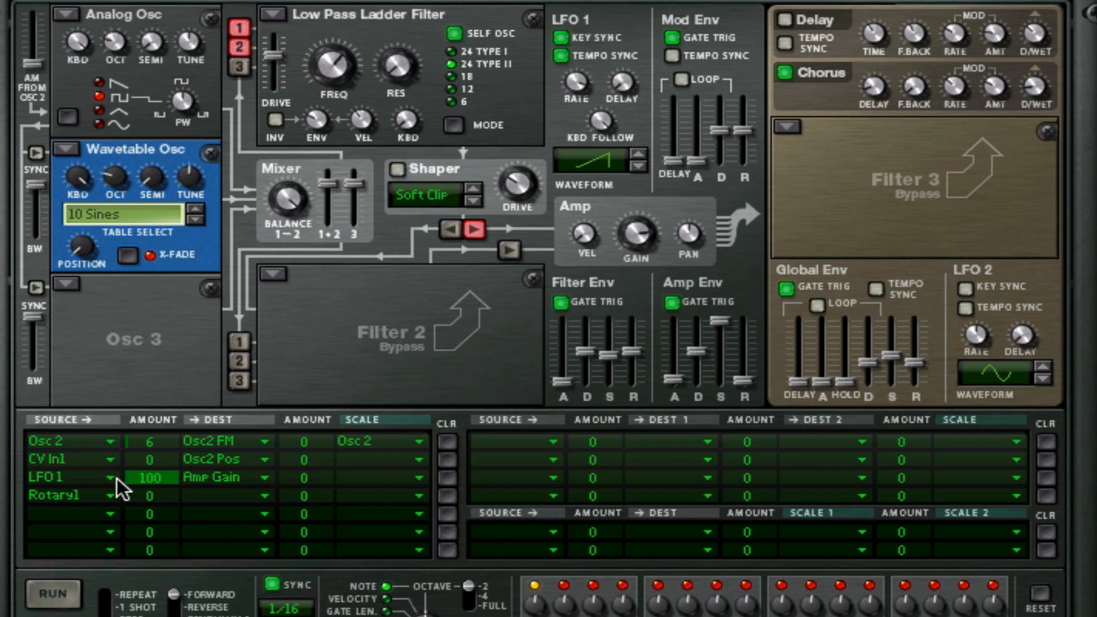
drag(163, 496, 198, 492)
click(217, 496)
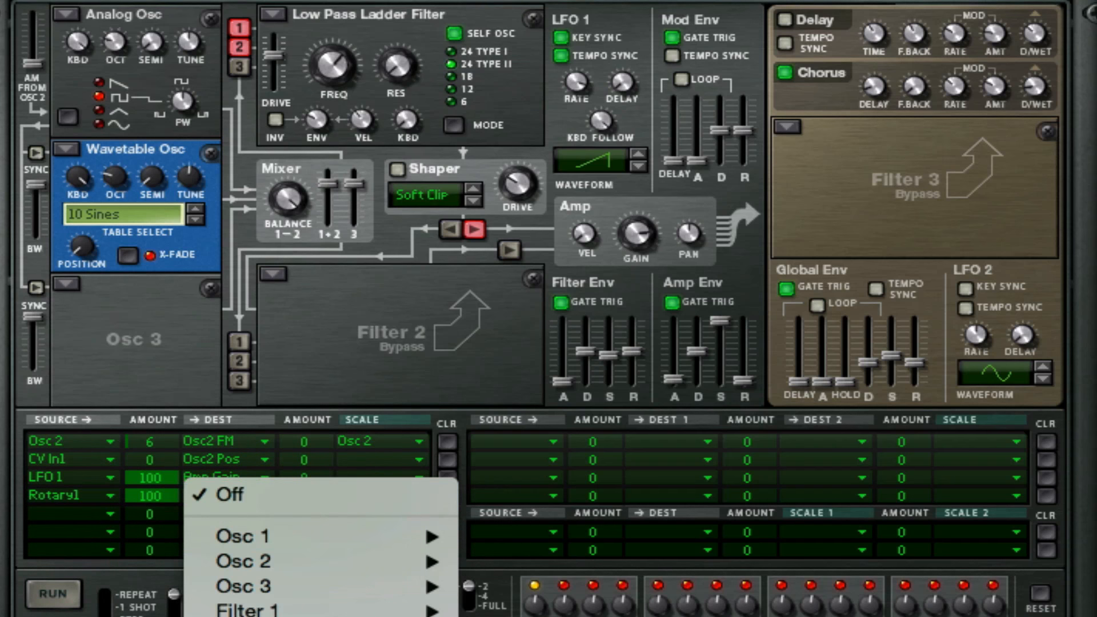
click(514, 616)
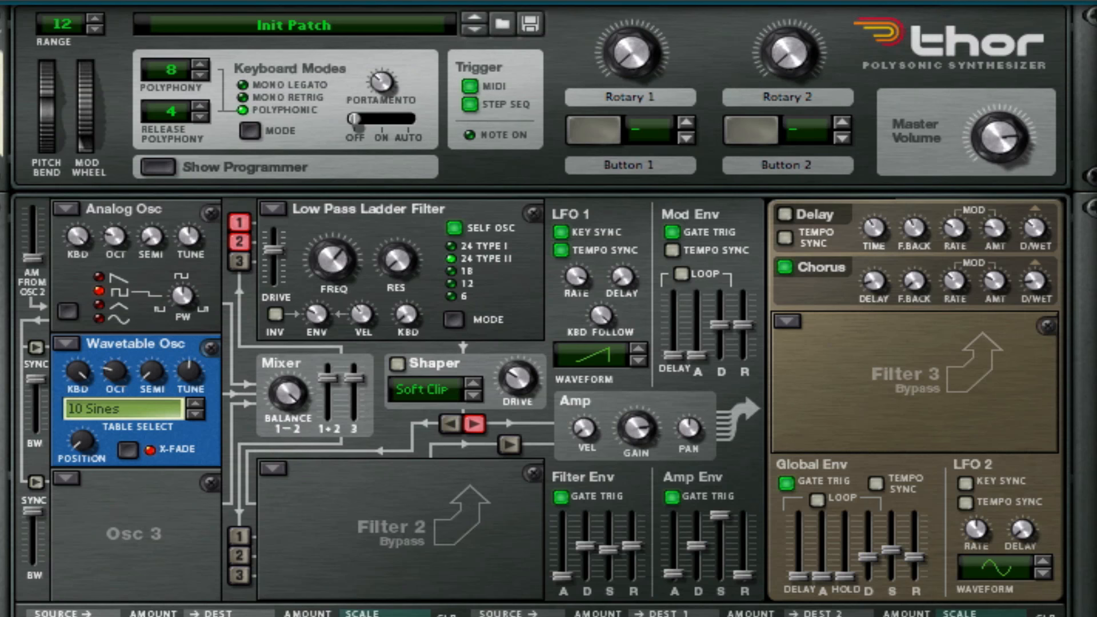
Step: Rename Thor's Rotary 1 knob as "AMp"
double_click(623, 95)
text(AMp)
key(Return)
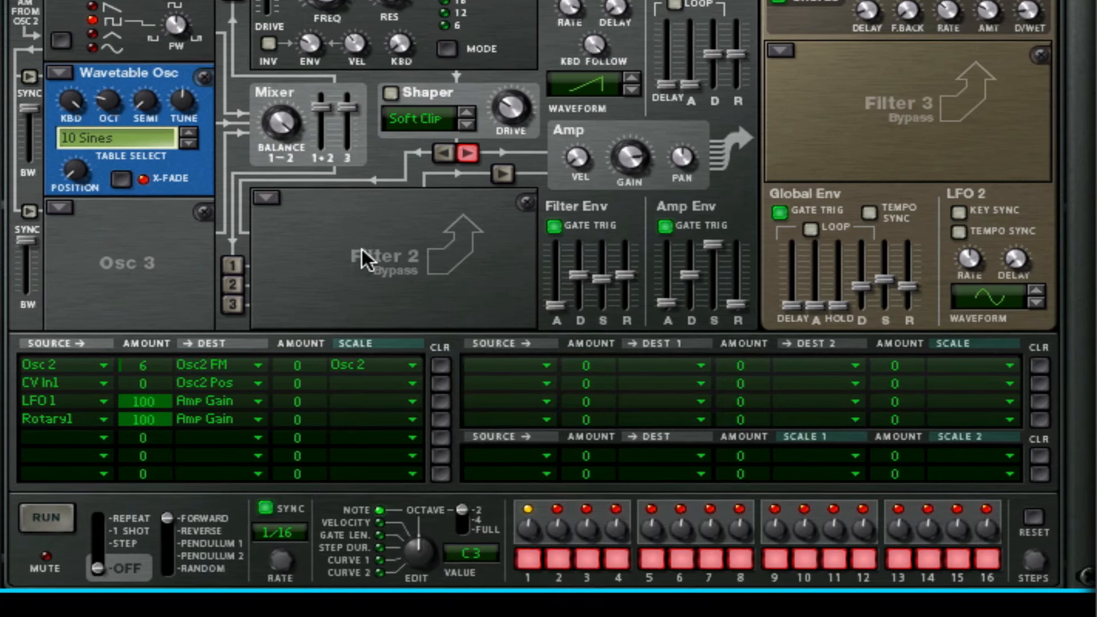
Step: Add a Scream 4 Distortion effect after Thor inside the Combinator
right_click(369, 520)
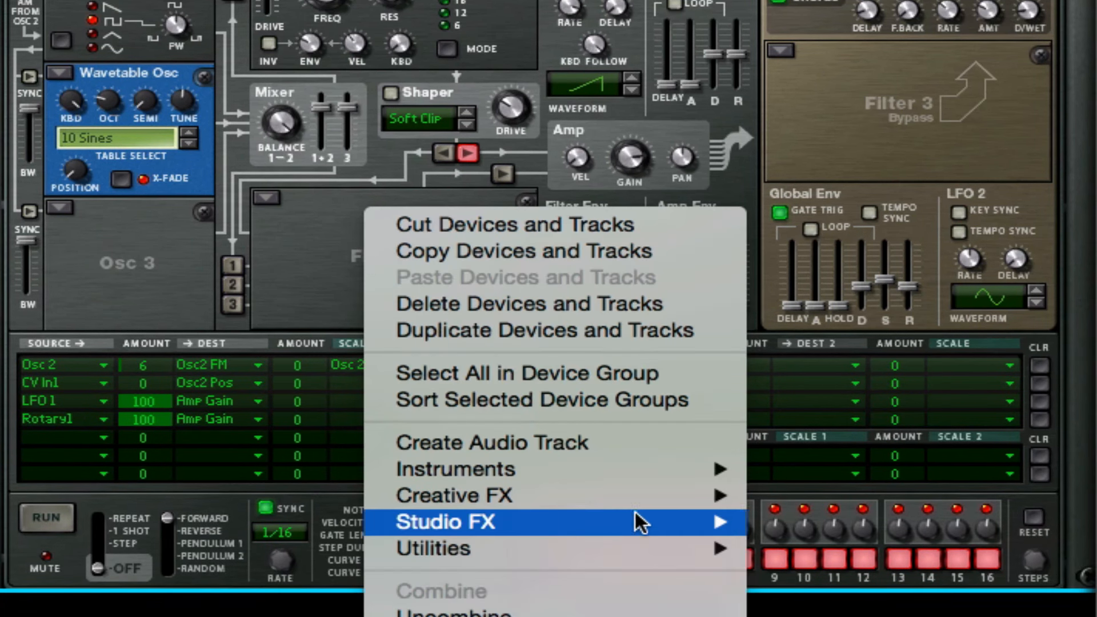
mouse_move(640, 495)
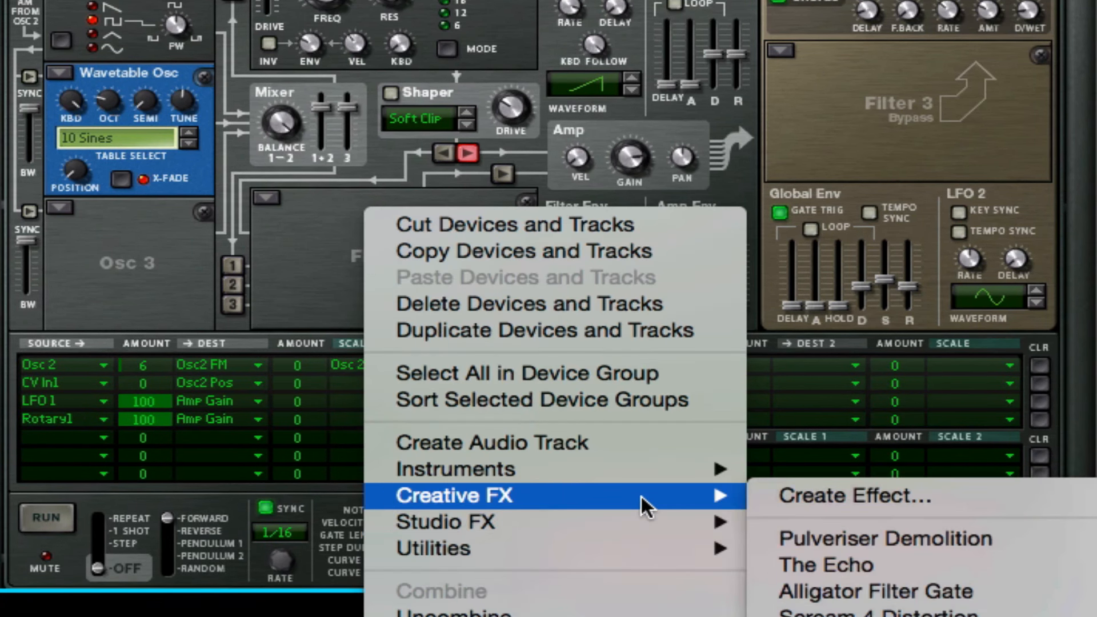
click(838, 611)
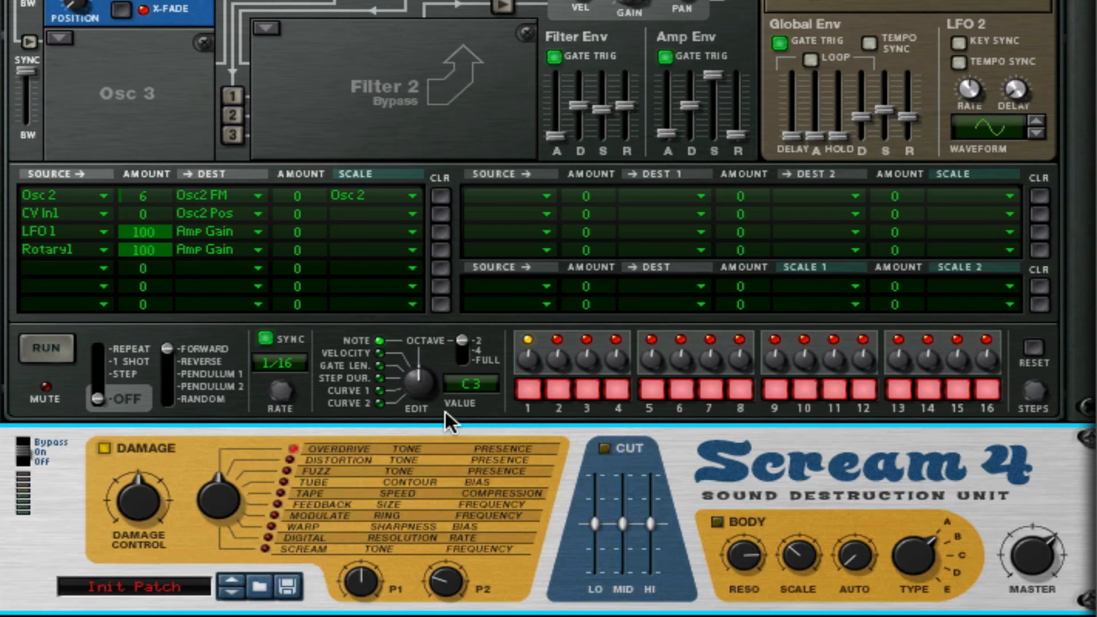
Step: On the rear of the rack, patch a CV cable from the Scream 4 into Thor's CV 1 modulation input
key(Tab)
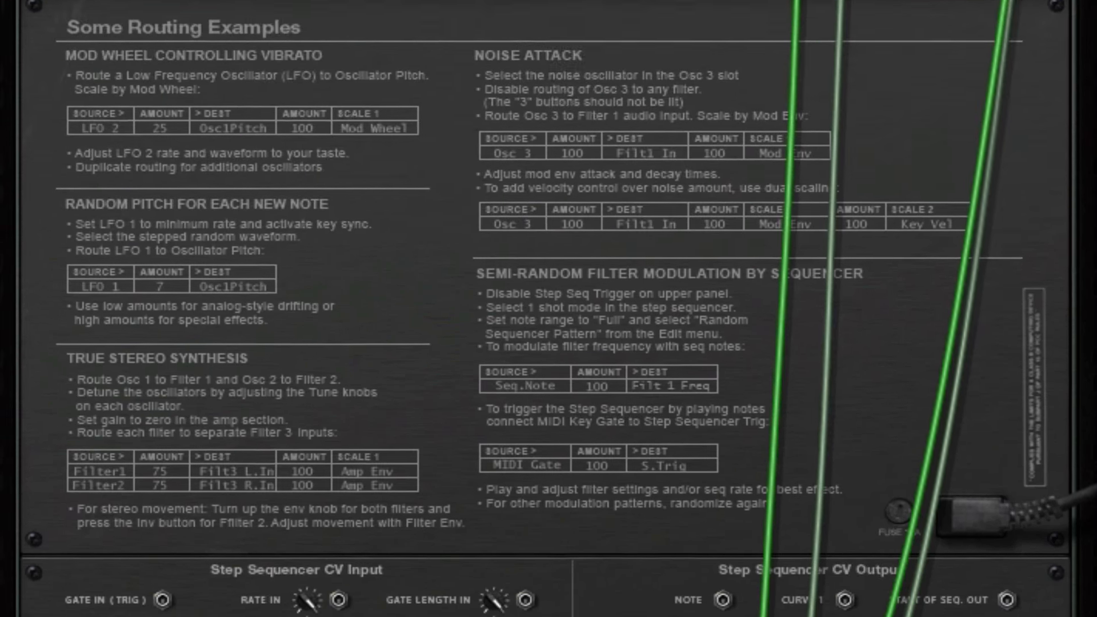
drag(493, 574, 526, 136)
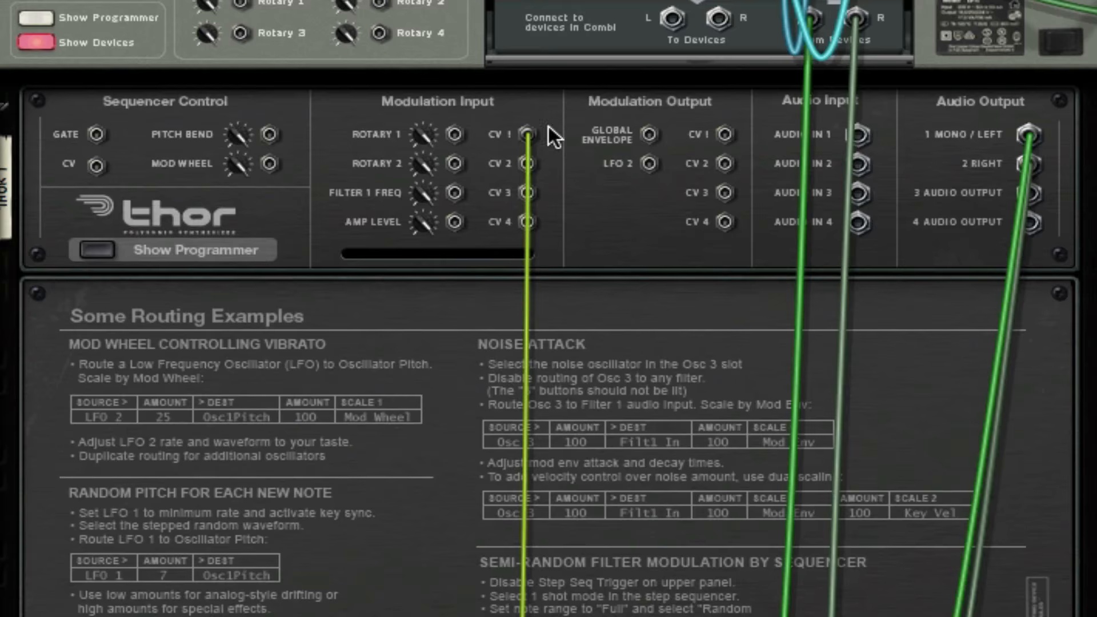
key(Tab)
Step: Set the amount of the CV In1 to Osc 2 Pos modulation row to 37
scroll(625, 588, down, 8)
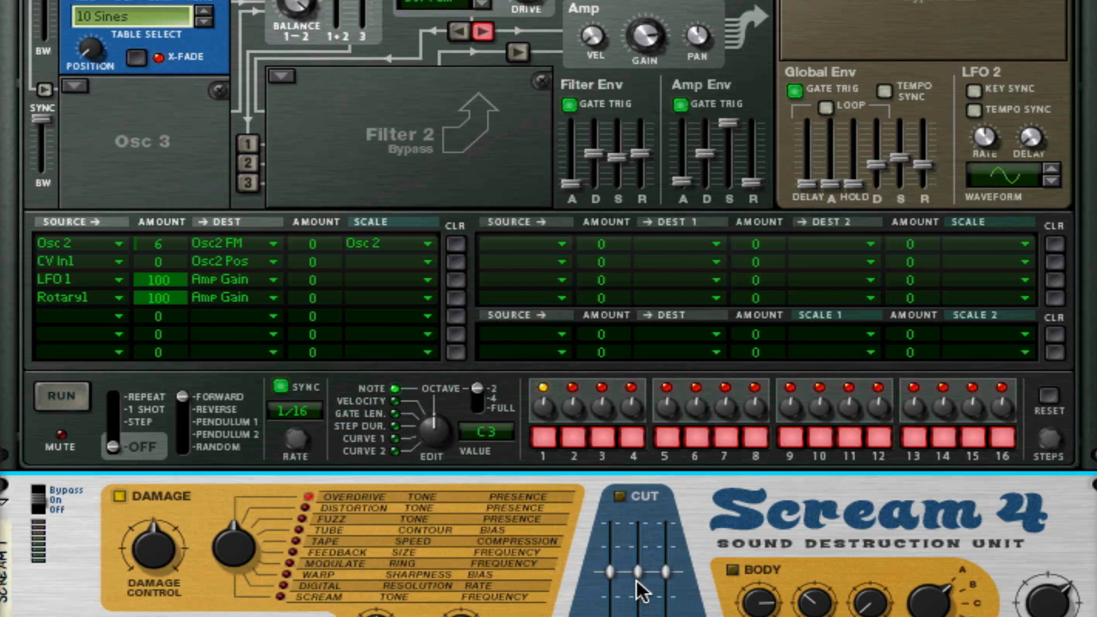
scroll(735, 539, up, 1)
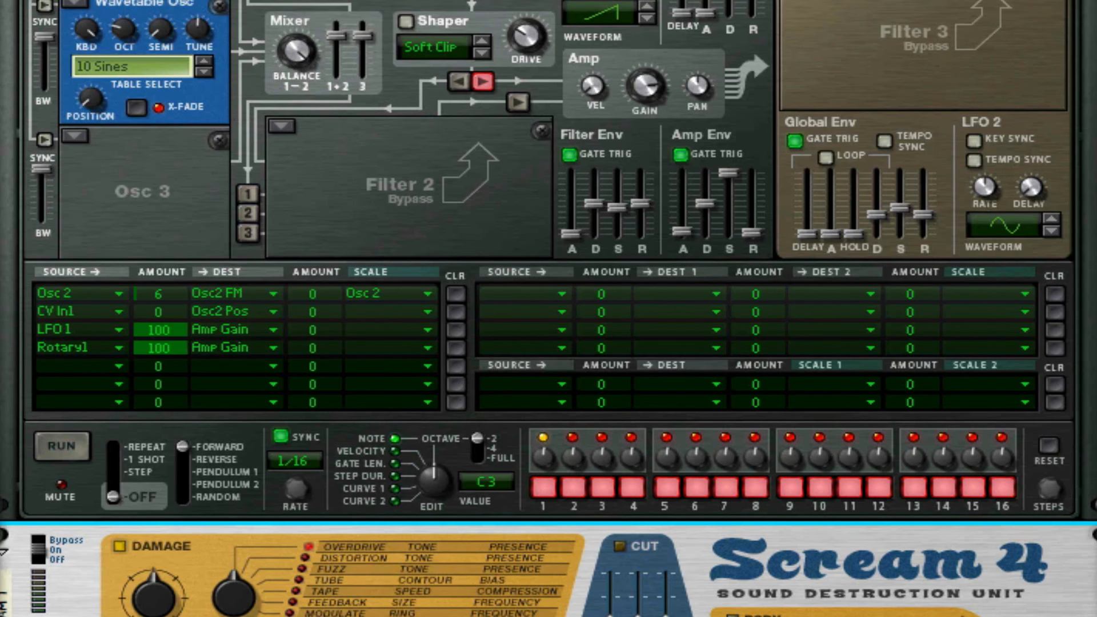
scroll(164, 199, down, 4)
scroll(164, 199, up, 1)
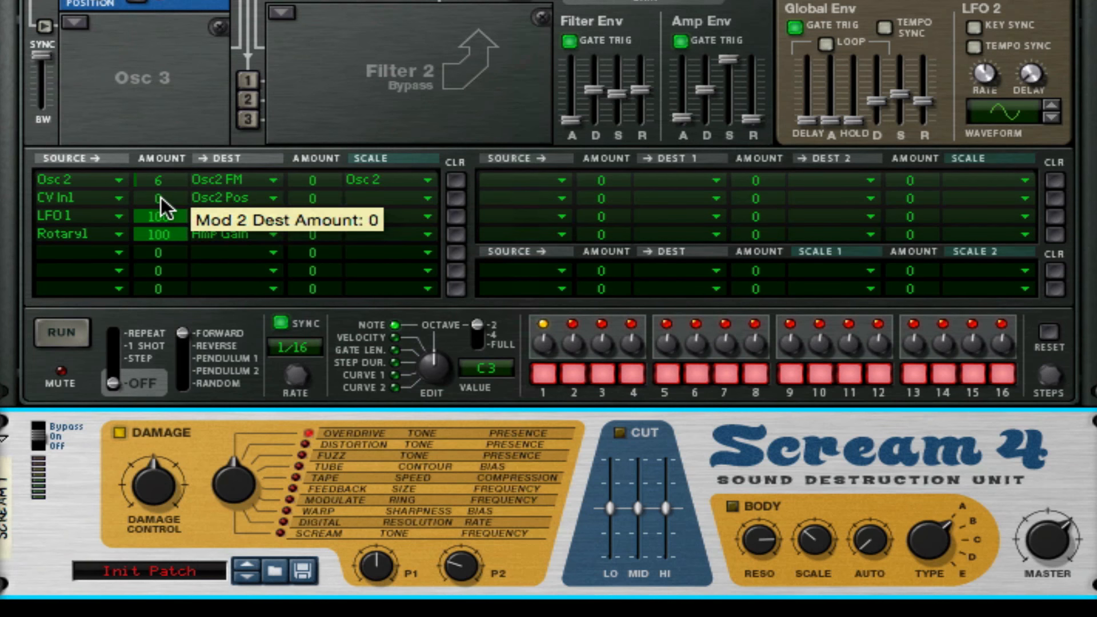
drag(161, 197, 184, 130)
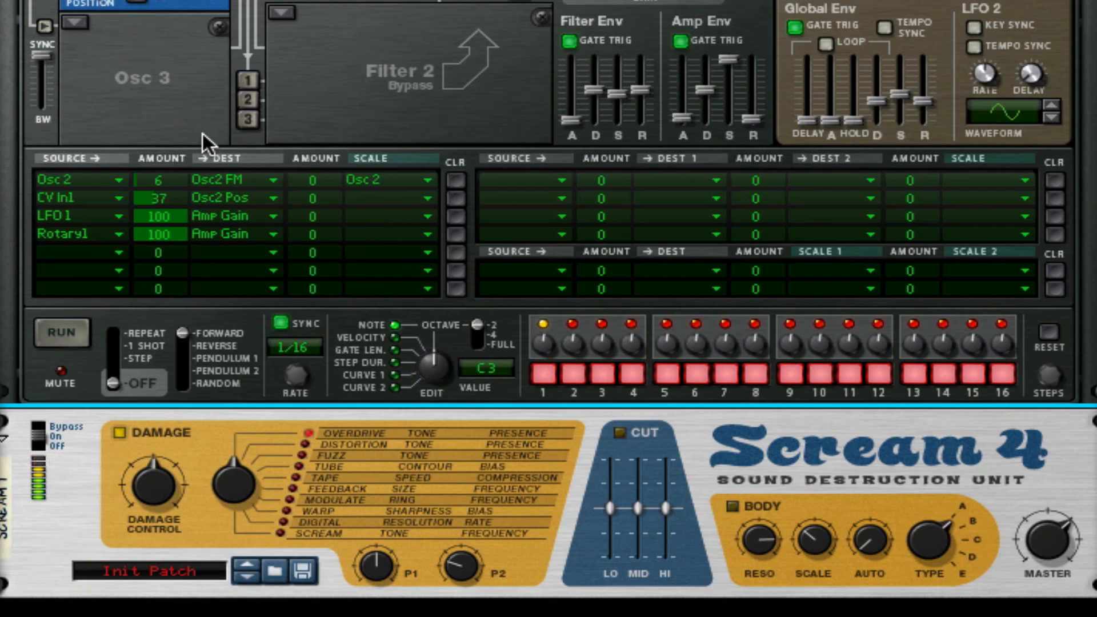
Step: Switch Scream 4's damage type to Scream and raise Damage Control, P1 and P2 to maximum
scroll(658, 240, up, 10)
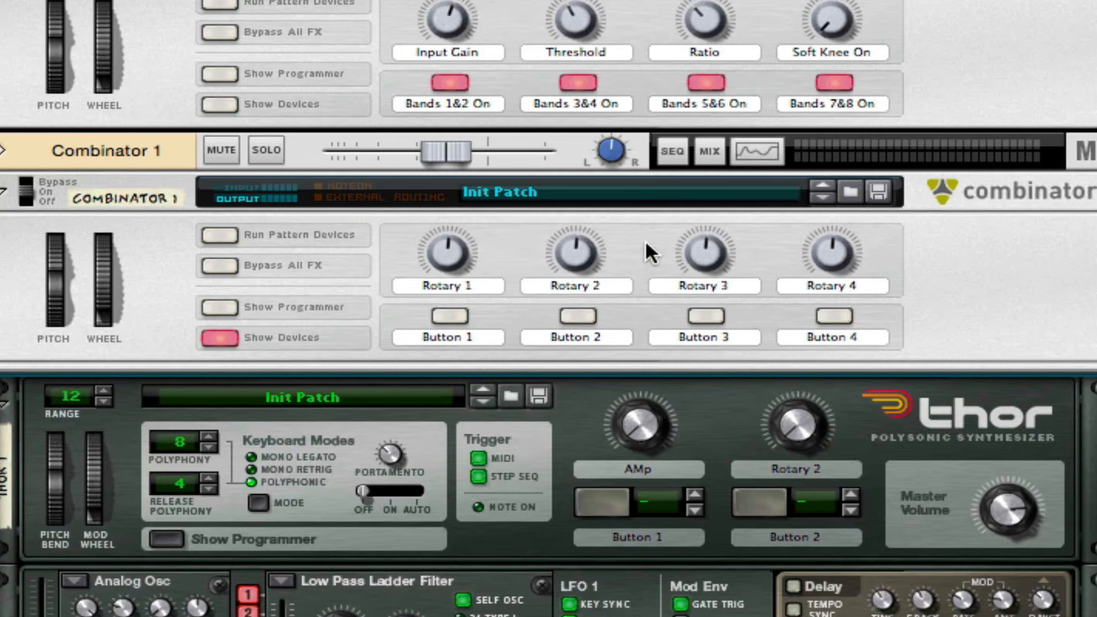
scroll(636, 241, down, 4)
scroll(639, 245, down, 6)
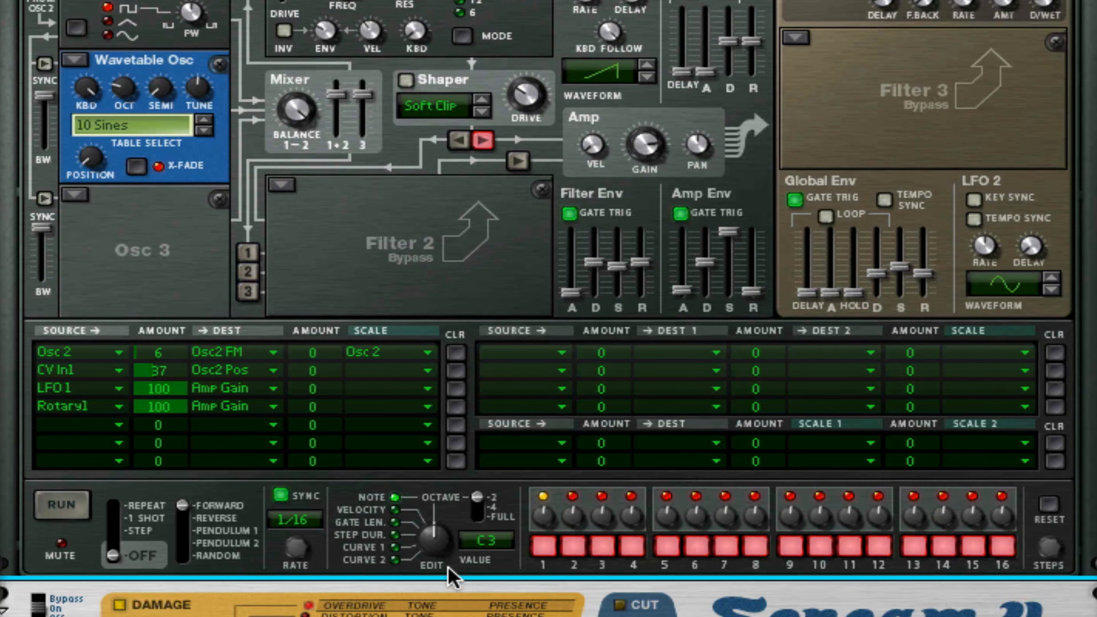
scroll(448, 564, down, 5)
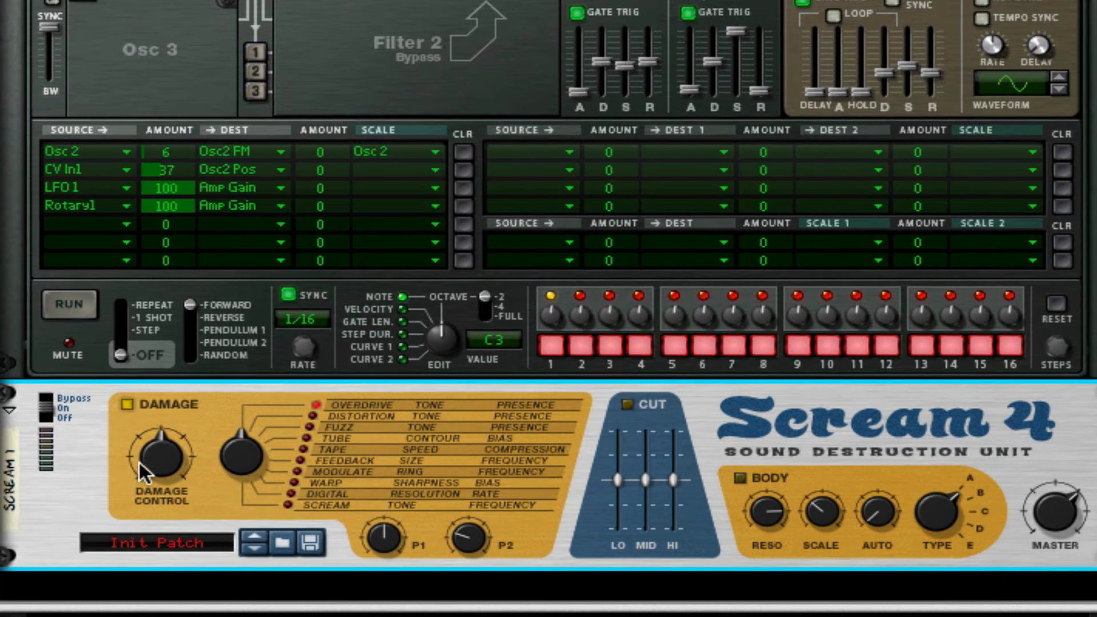
drag(139, 462, 149, 274)
drag(230, 451, 246, 240)
drag(399, 529, 416, 103)
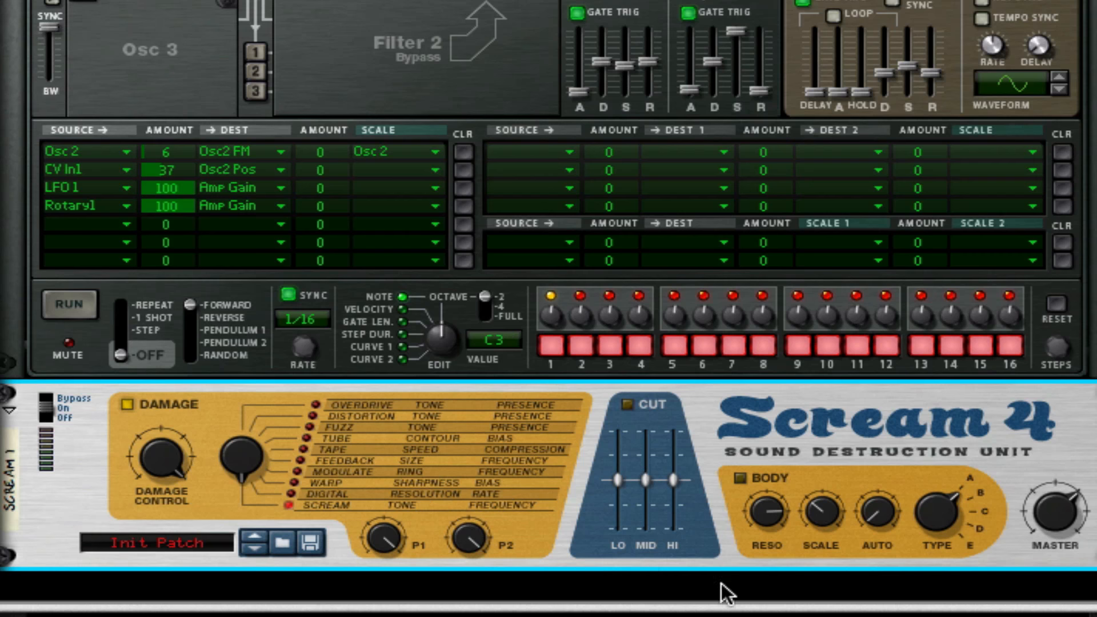
Step: Turn on Scream 4's Body section, raise Reso, Scale and Auto to maximum, and set the body type to E
click(739, 478)
drag(832, 528, 544, 439)
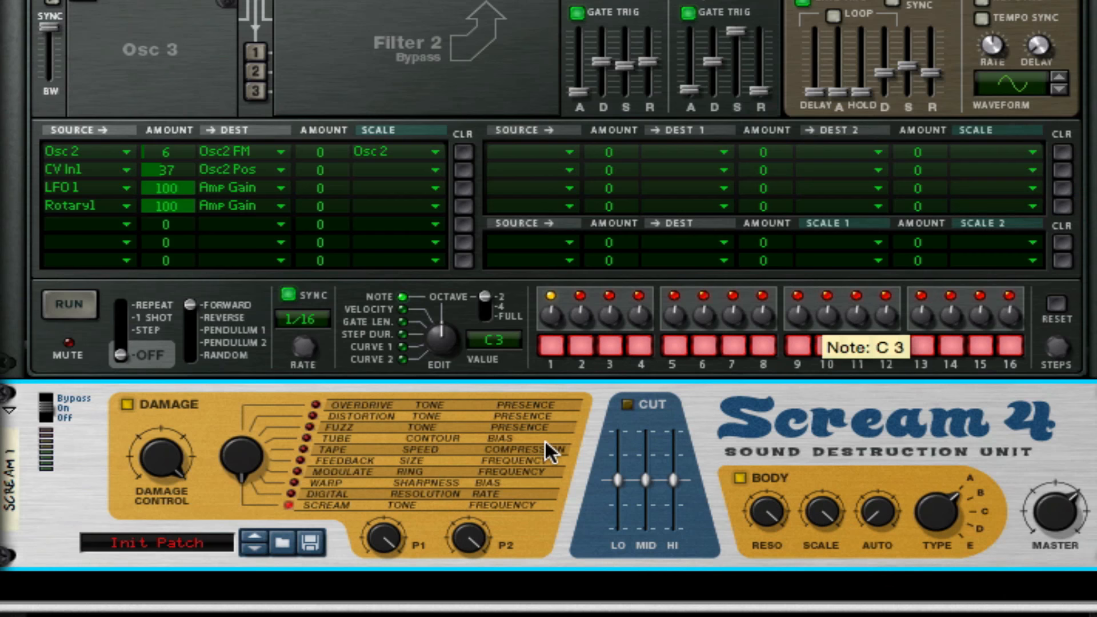
drag(873, 487, 943, 12)
drag(938, 511, 896, 588)
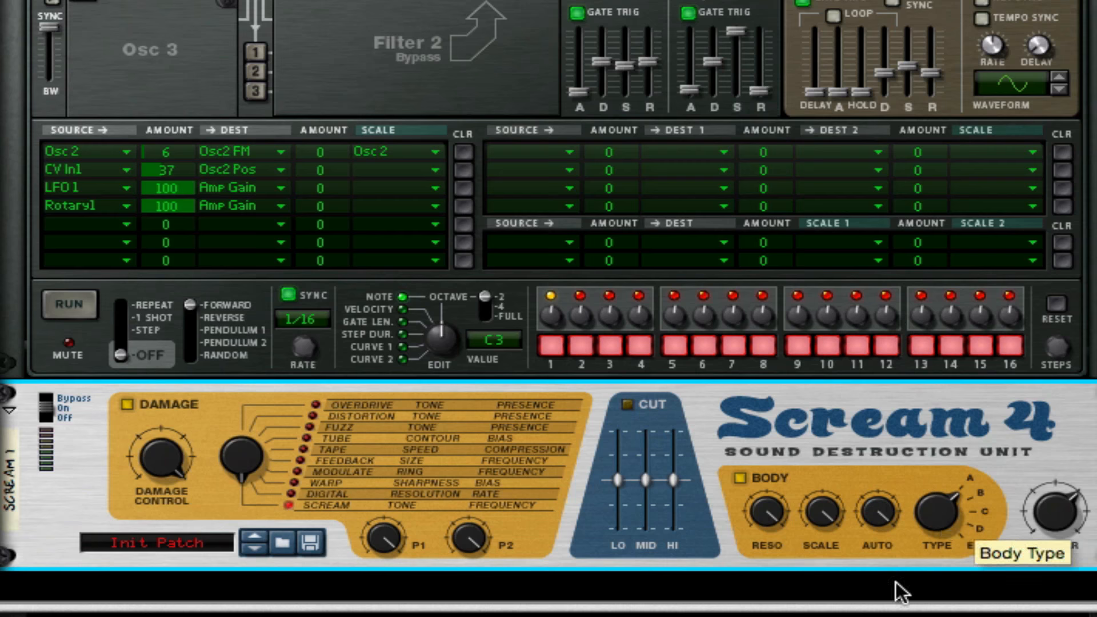
Step: Adjust Thor's Master Volume and lower the channel level of Combinator 1
scroll(872, 5, up, 10)
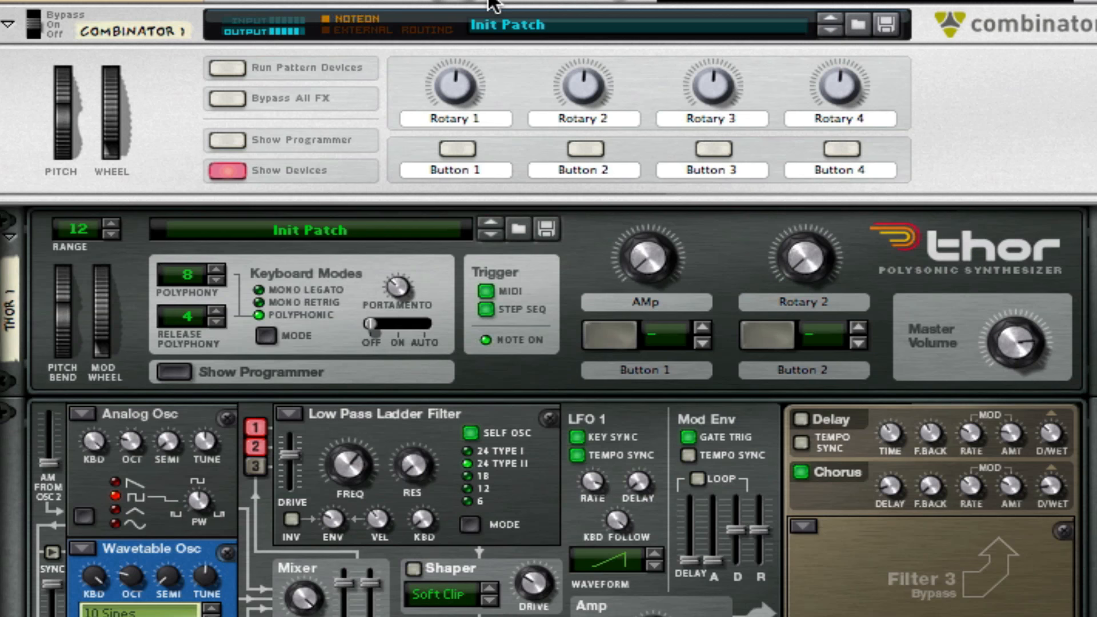
mouse_move(491, 2)
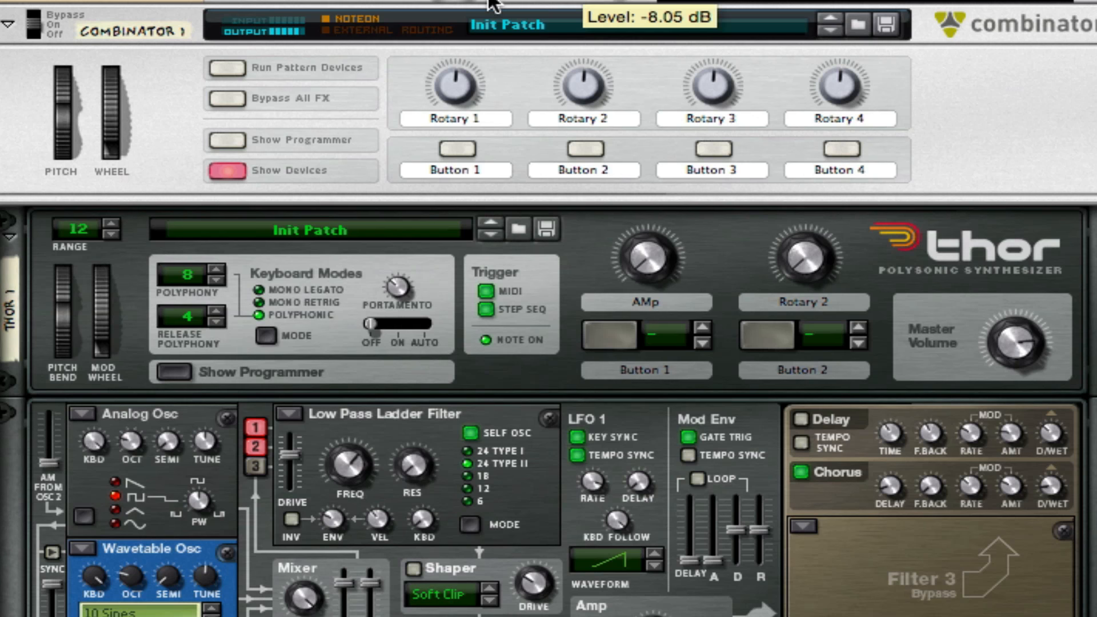
click(1007, 341)
drag(1009, 505, 975, 323)
drag(470, 2, 455, 2)
scroll(884, 314, down, 10)
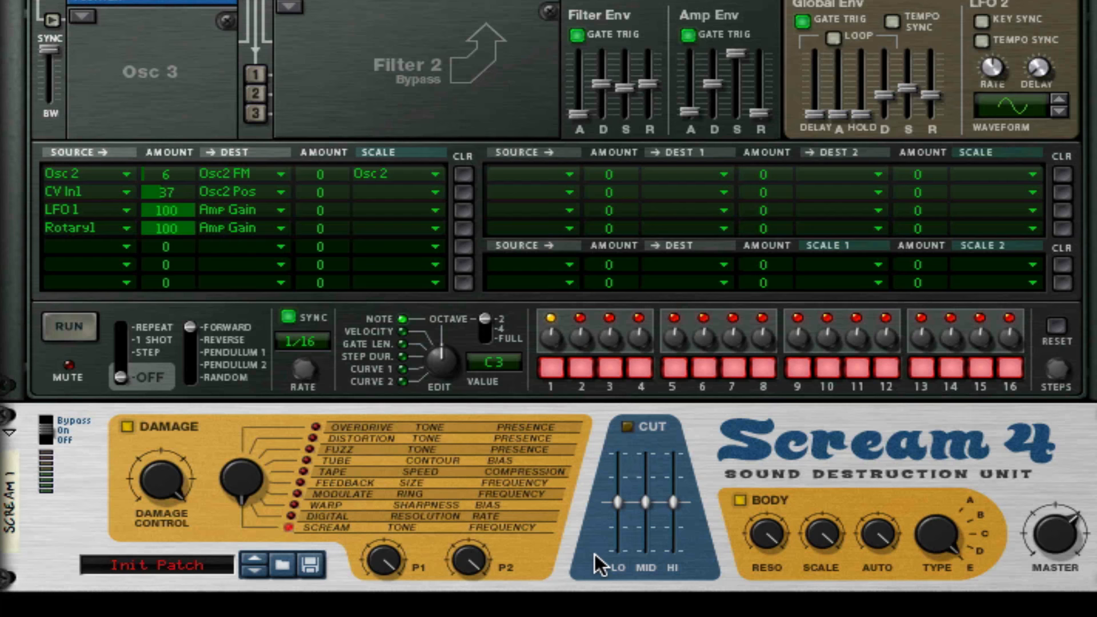
scroll(595, 557, up, 2)
scroll(524, 520, up, 2)
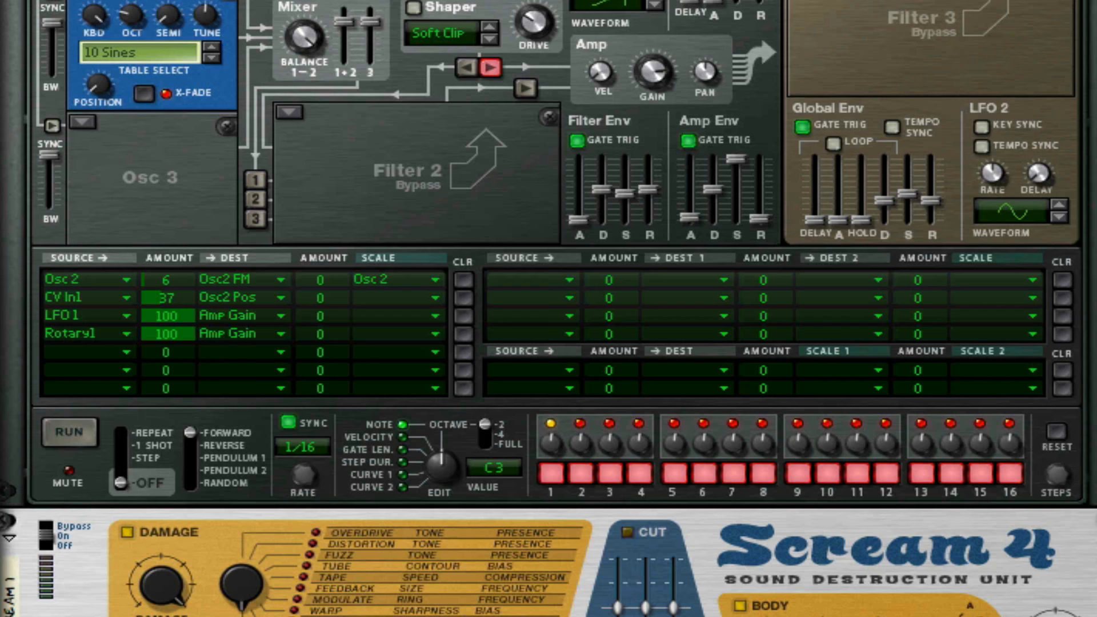
Step: Turn Thor's AMp rotary up to test its amp gain modulation, and turn it back down to minimum
scroll(524, 520, up, 2)
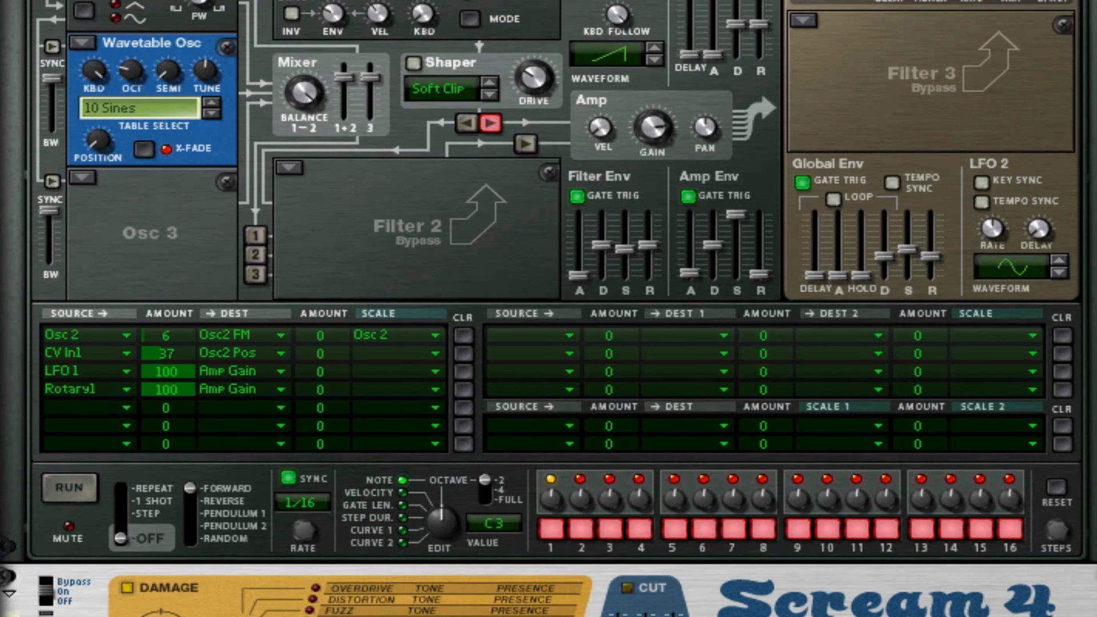
scroll(788, 192, up, 10)
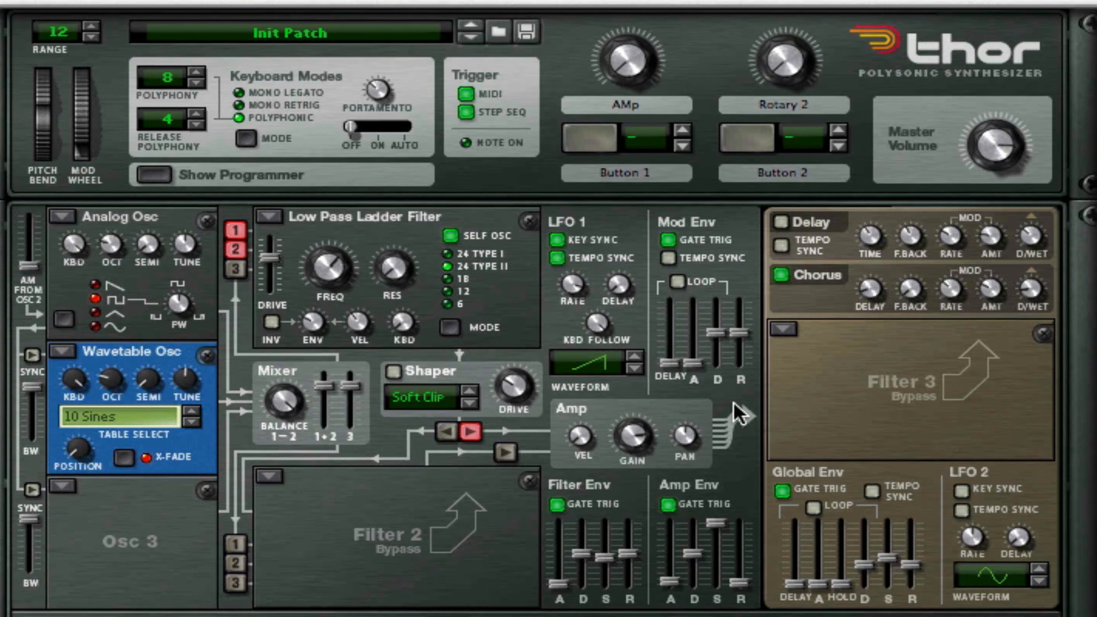
scroll(732, 385, up, 1)
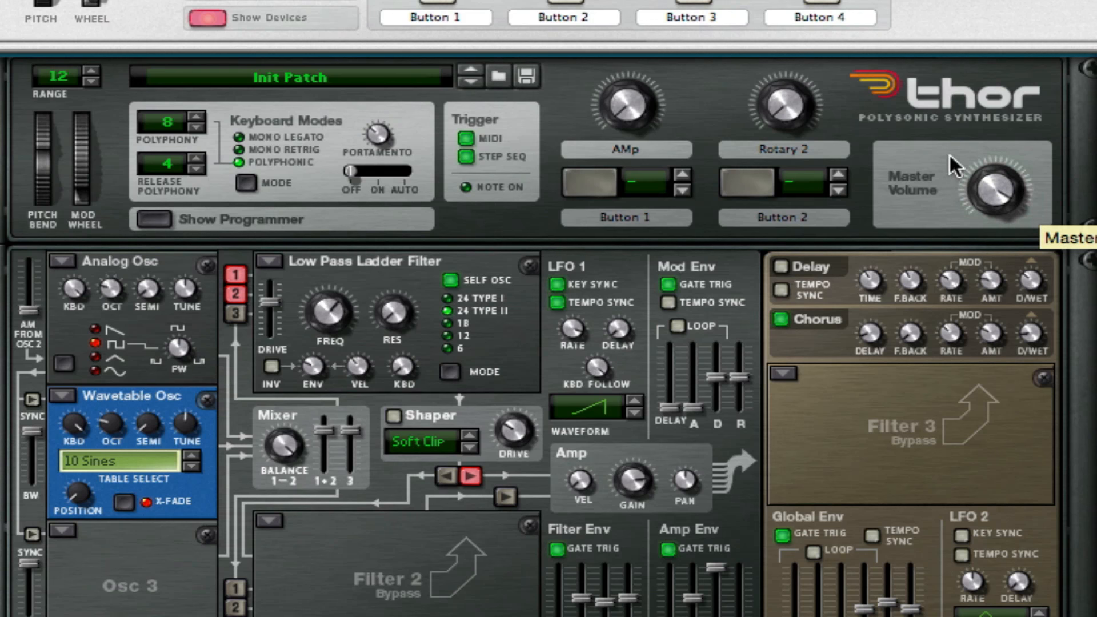
drag(629, 104, 629, 95)
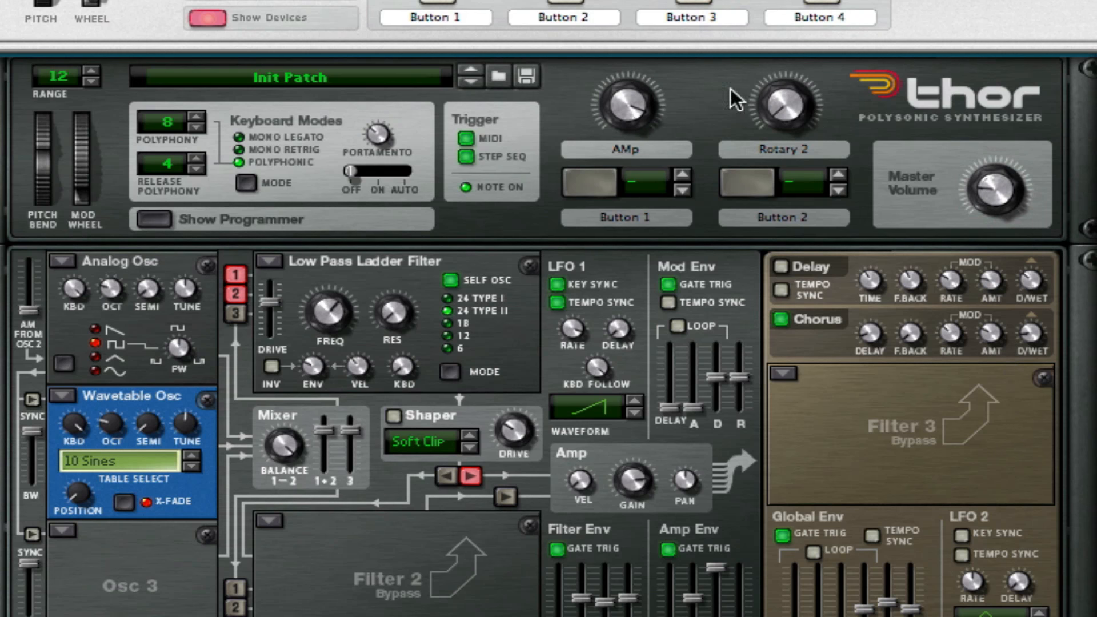
drag(629, 106, 623, 461)
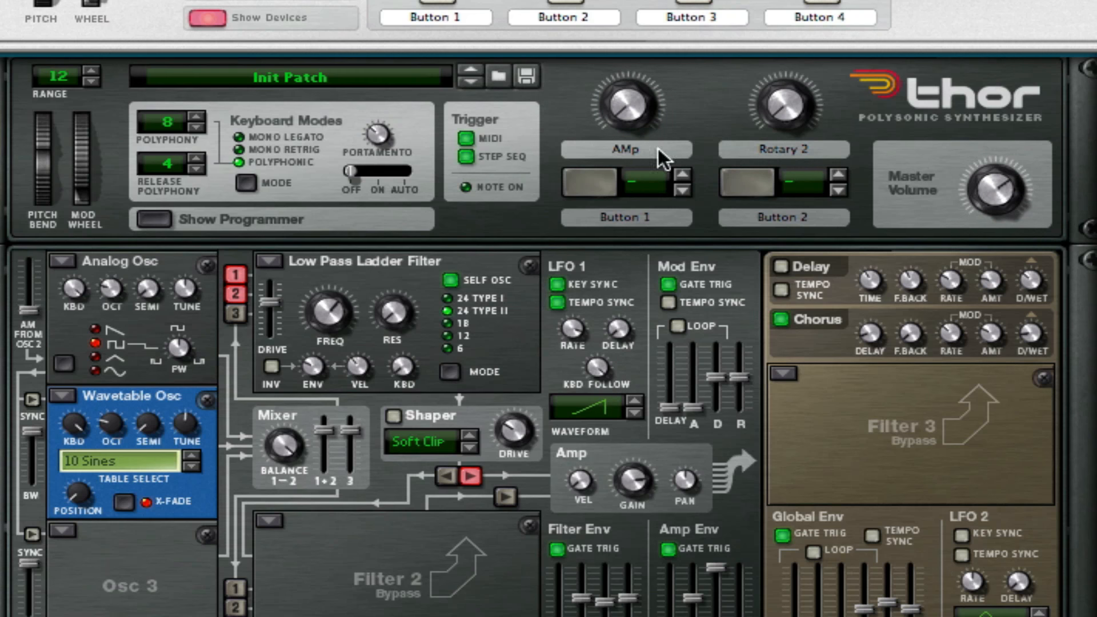
scroll(786, 228, up, 3)
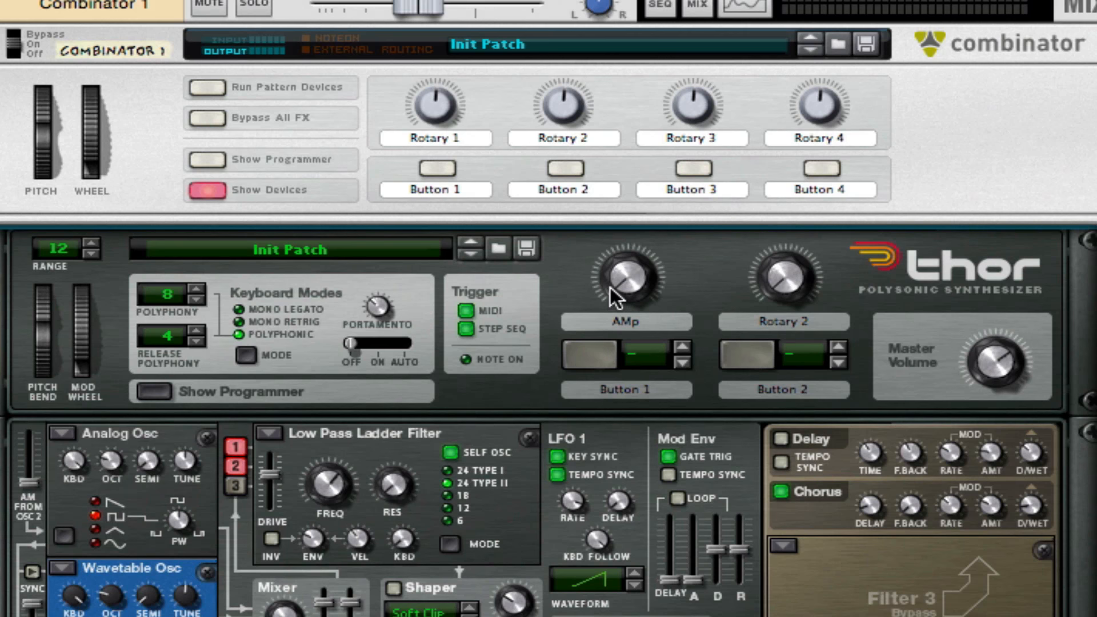